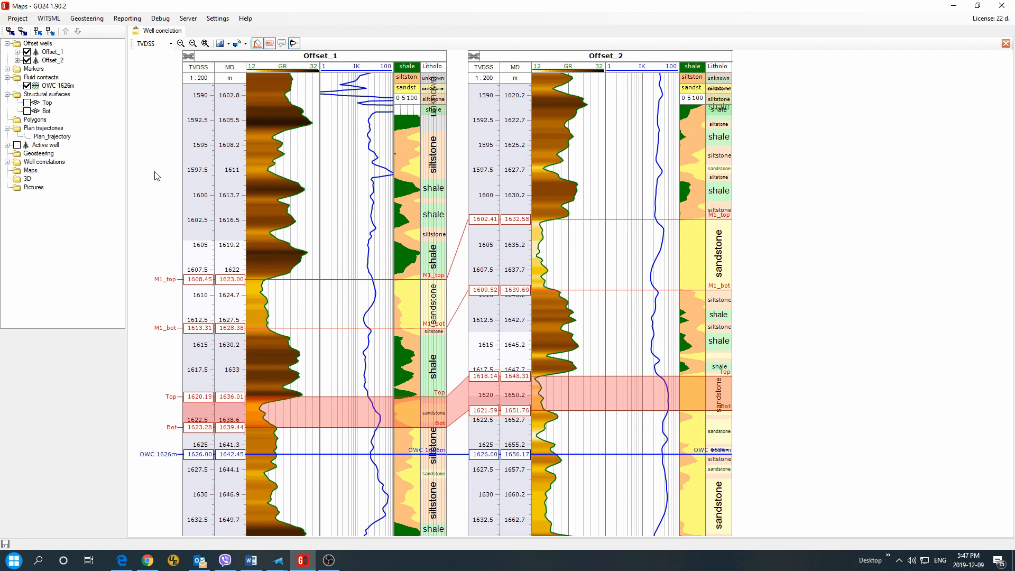
Step: Create a map from the Top structural surface, and close and reopen that map
right_click(47, 104)
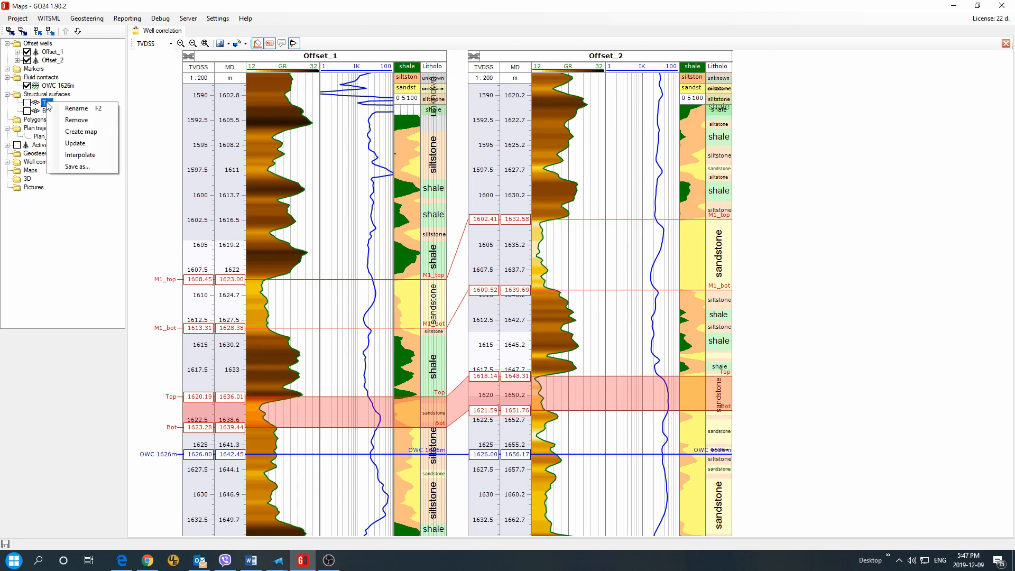
click(106, 137)
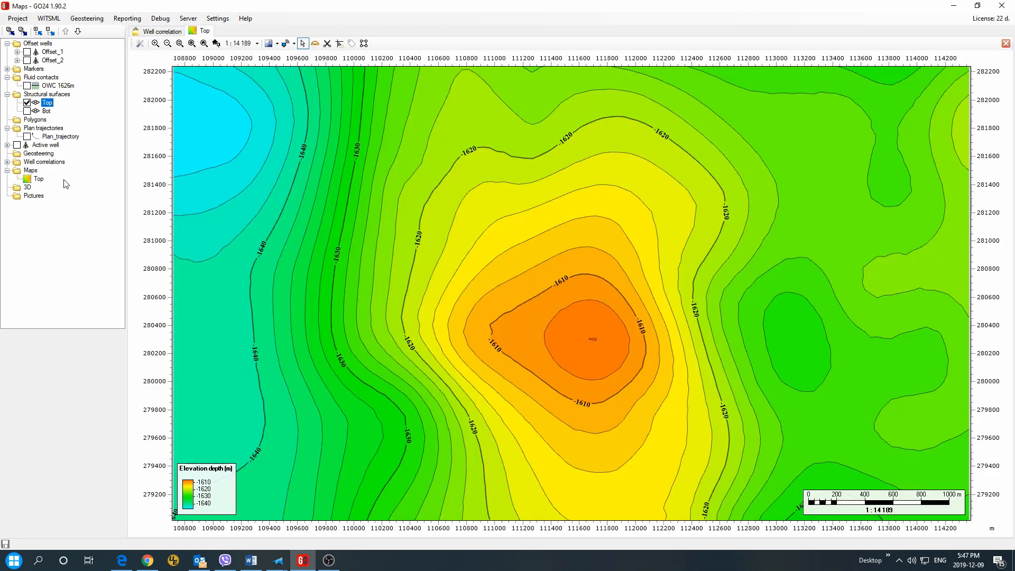
click(39, 179)
click(1005, 43)
double_click(39, 179)
Step: Display the Bot structural surface on the map for comparison and return to the Top surface
click(27, 111)
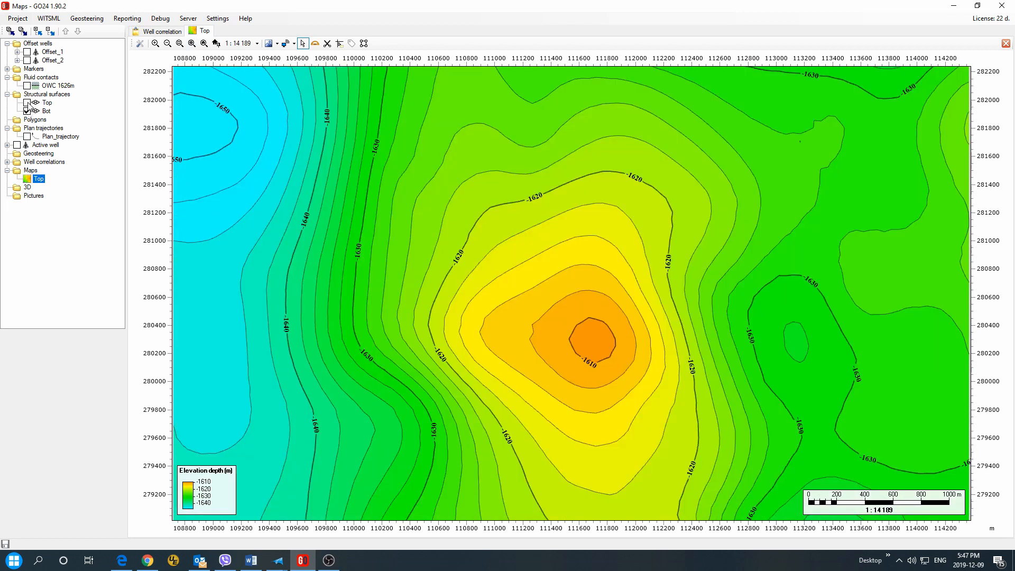
click(27, 103)
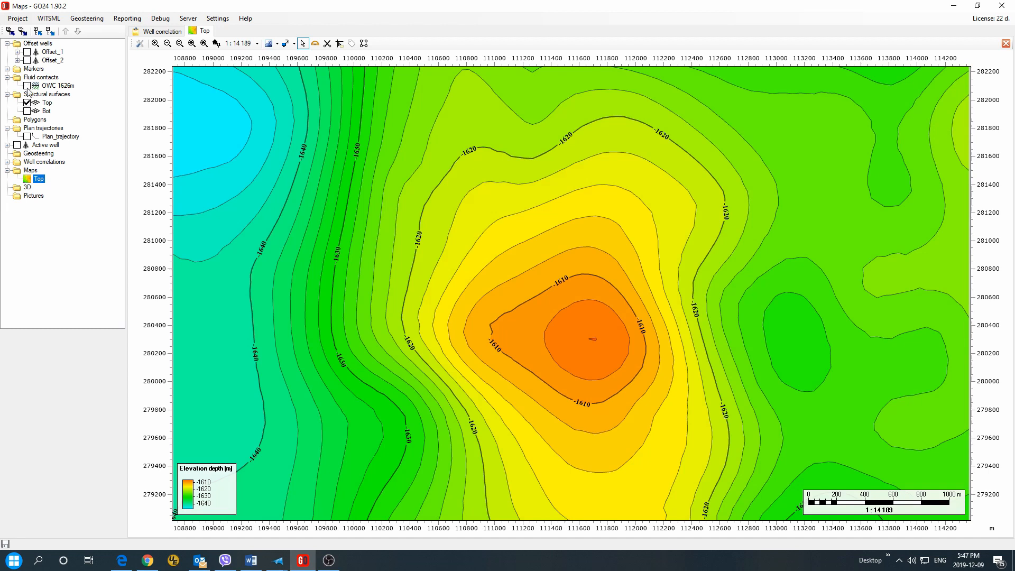
Step: Show the OWC 1626m contact, the wells Offset_1 and Offset_2, and Plan_trajectory on the map
click(27, 86)
click(27, 52)
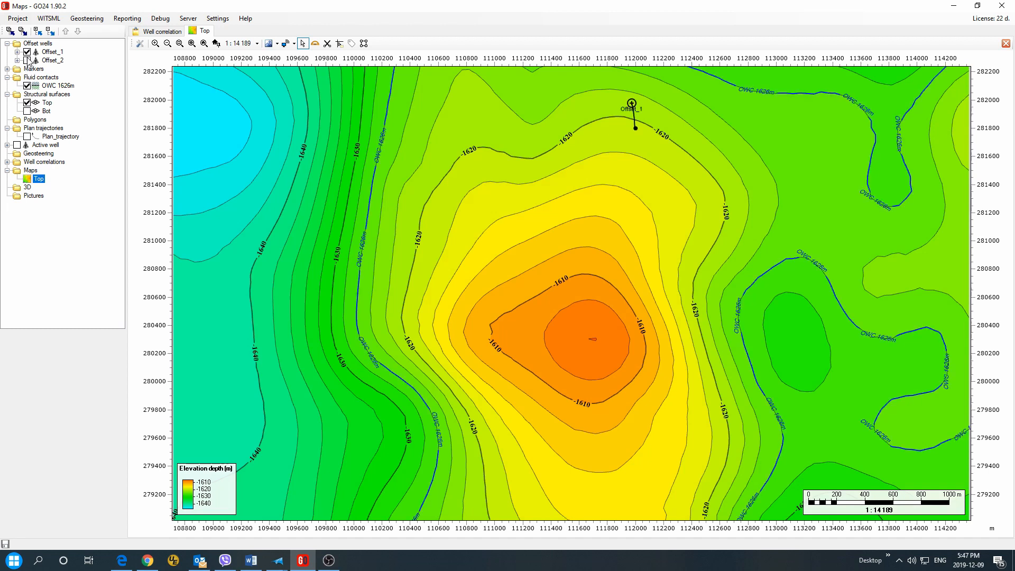
click(26, 60)
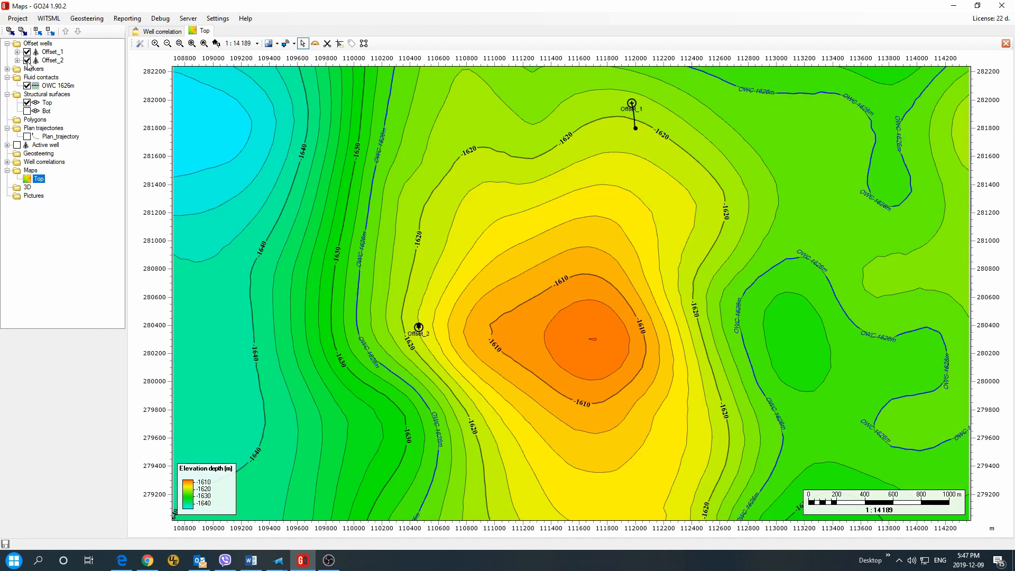
click(27, 137)
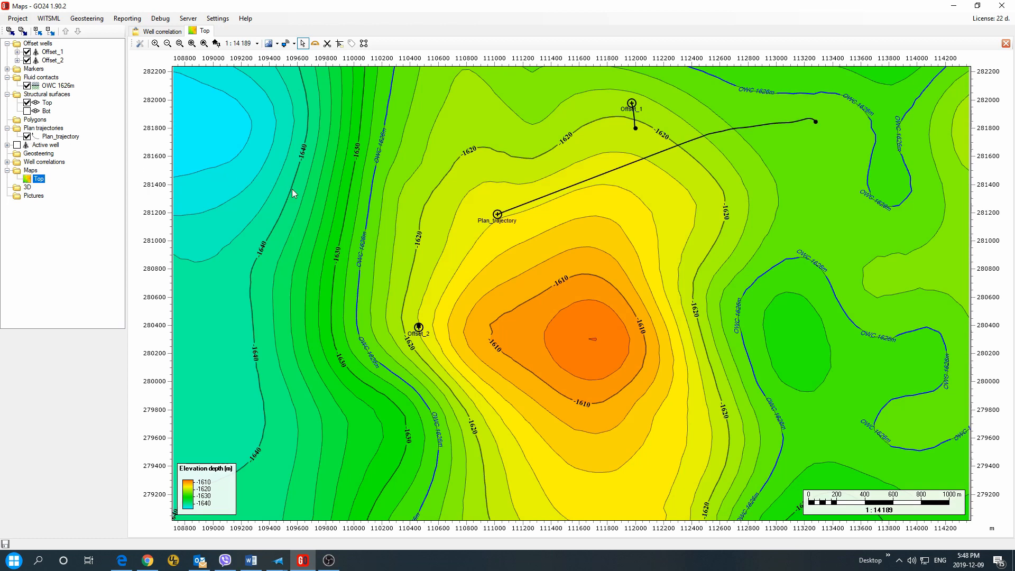
Step: Set the map scale to 1:10 000, keeping both offset wells and the plan trajectory in view
click(256, 43)
click(267, 91)
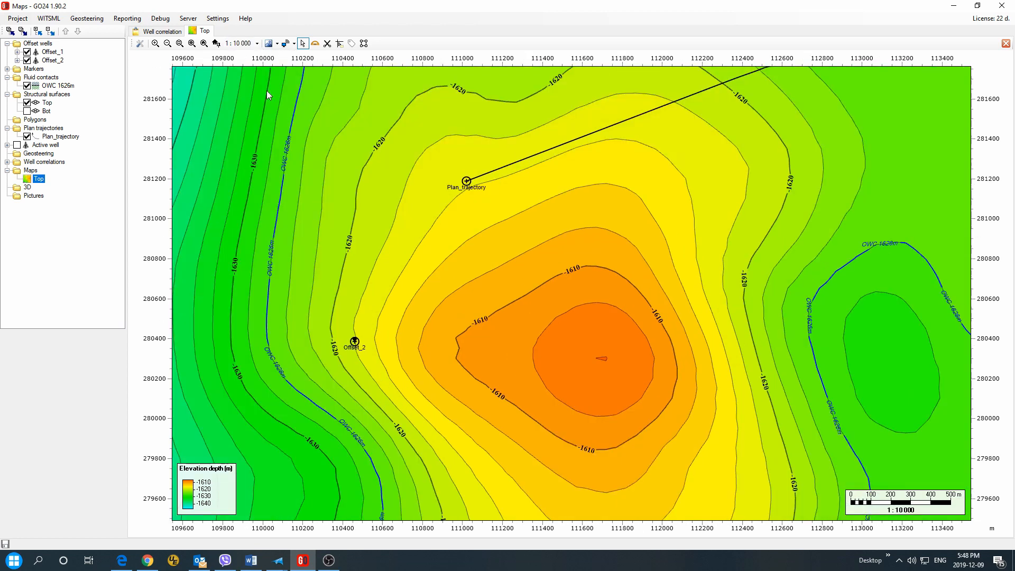
drag(482, 153, 418, 249)
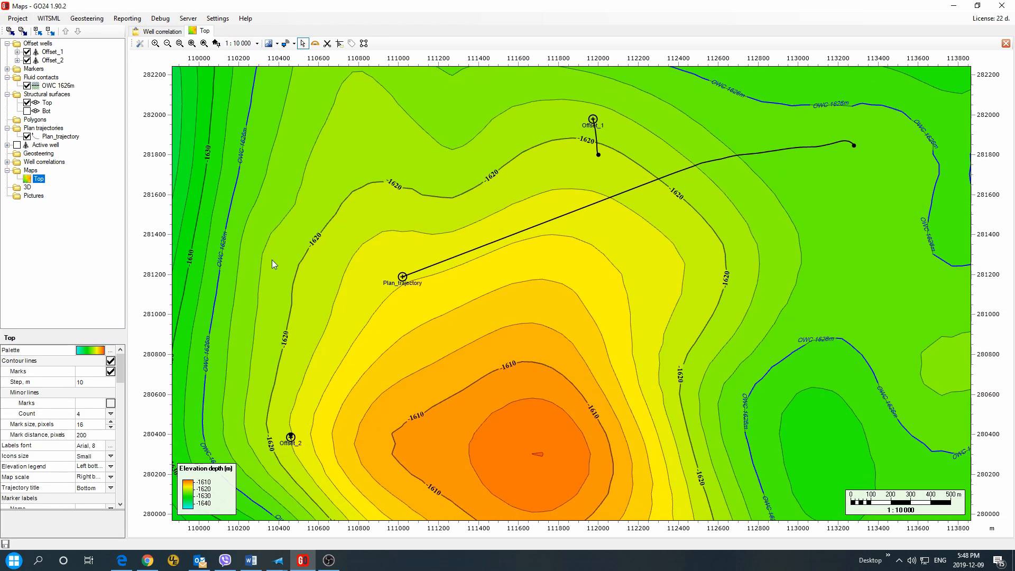
Step: Select Plan_trajectory and open its trajectory draw settings from the map
click(57, 137)
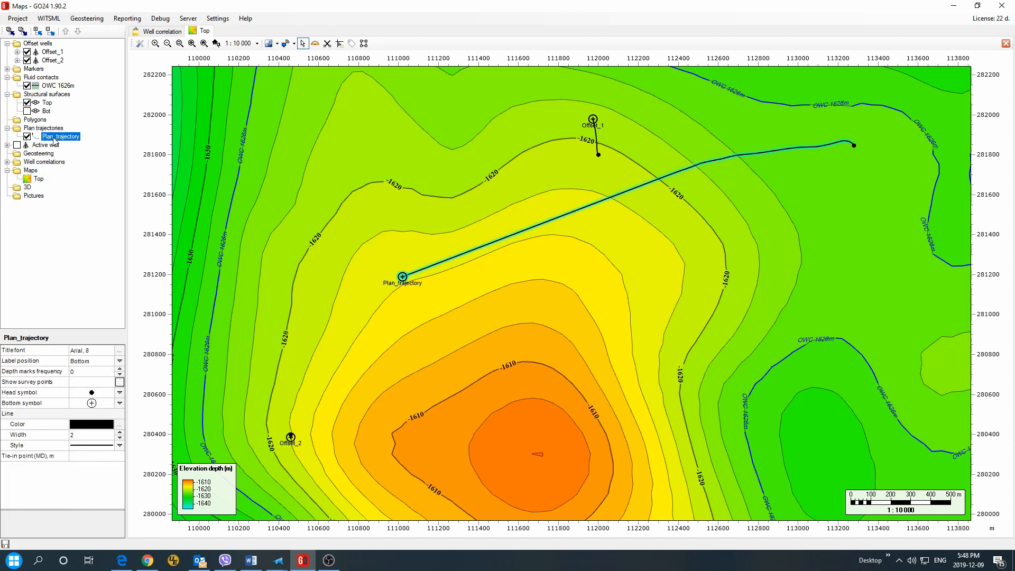
click(277, 266)
click(430, 268)
right_click(339, 328)
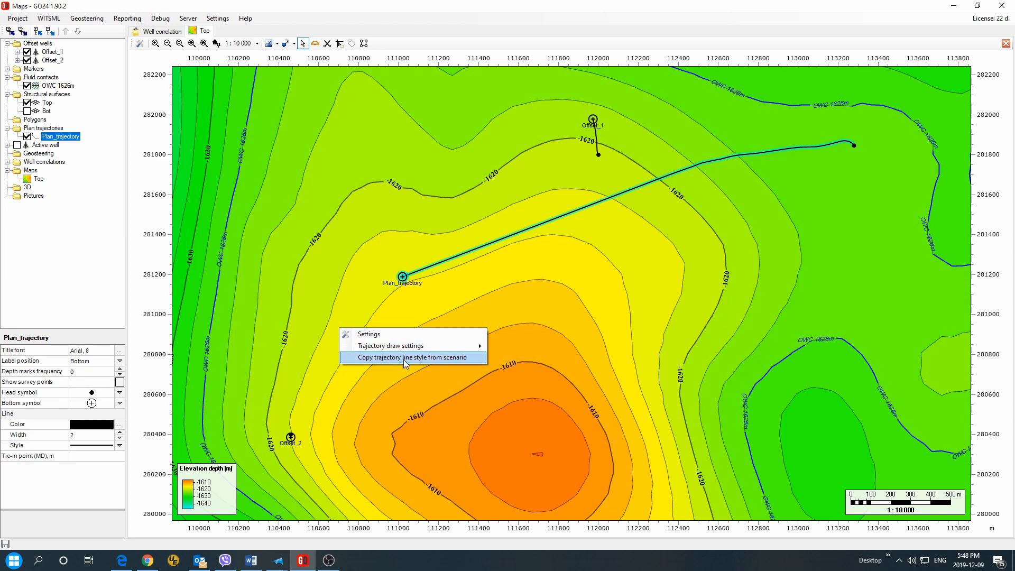
mouse_move(439, 353)
click(514, 372)
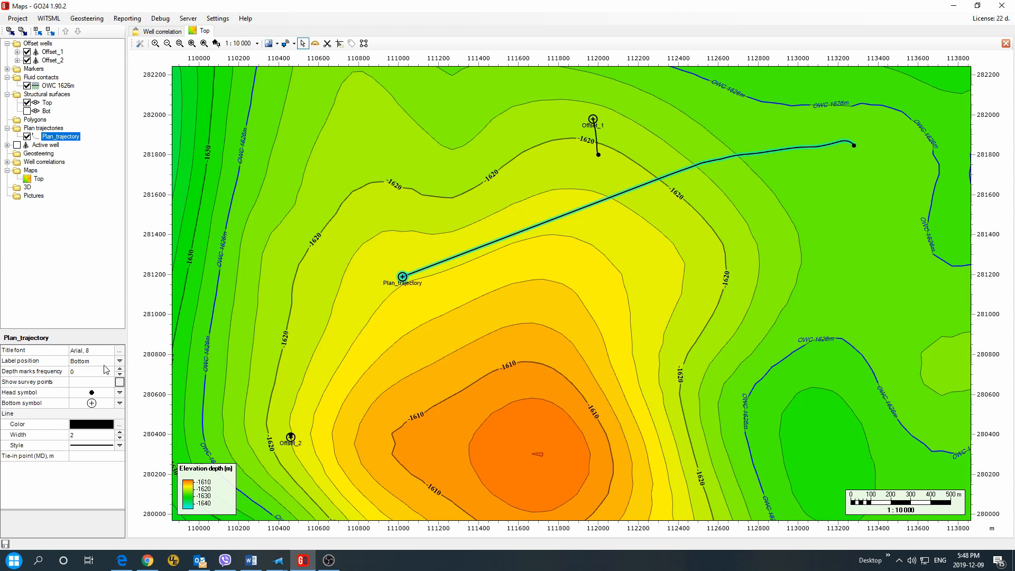
Step: Set Plan_trajectory's title font to Arial size 16 and its label position to Left
click(120, 351)
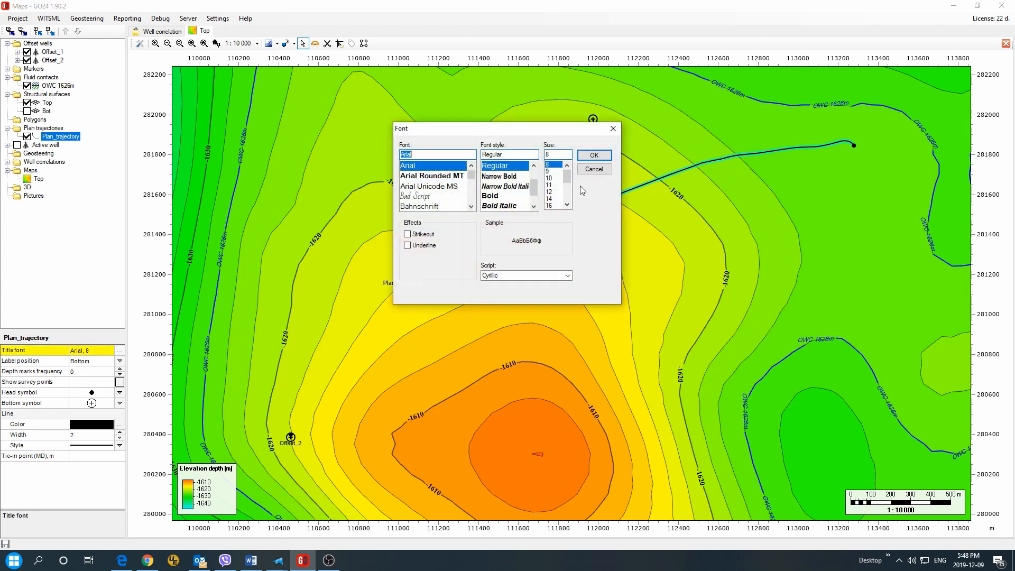
click(549, 206)
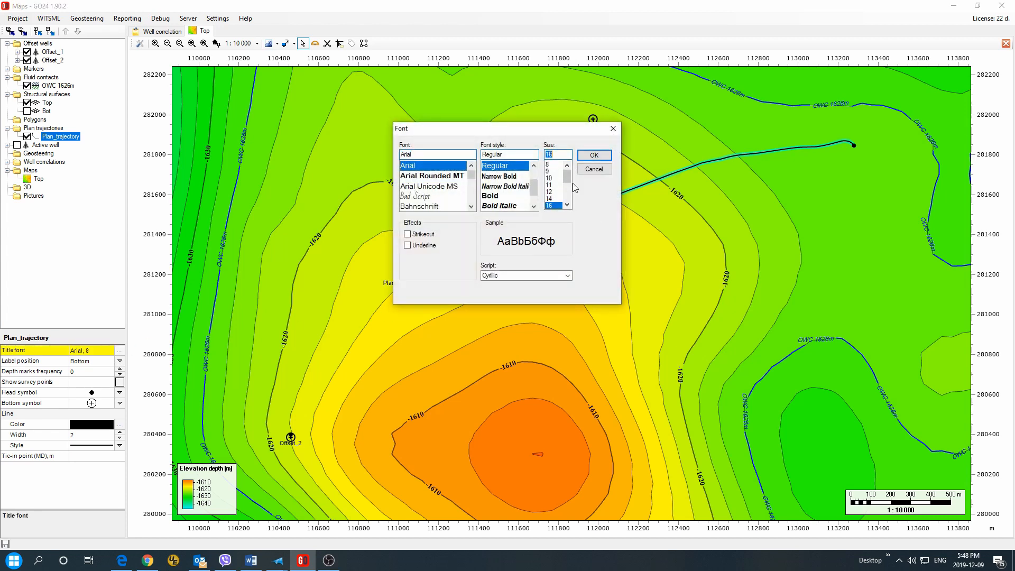
click(595, 155)
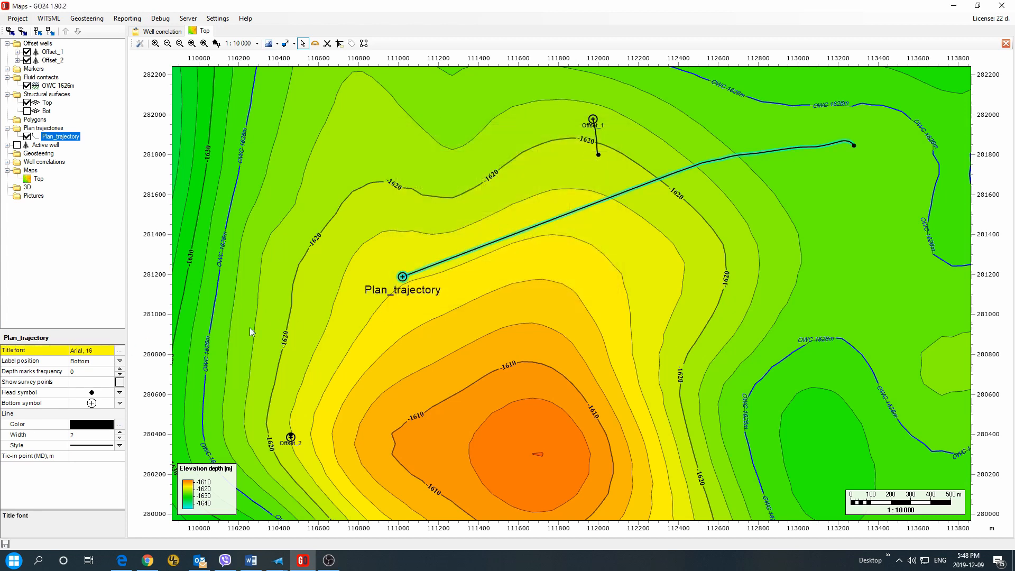
click(119, 392)
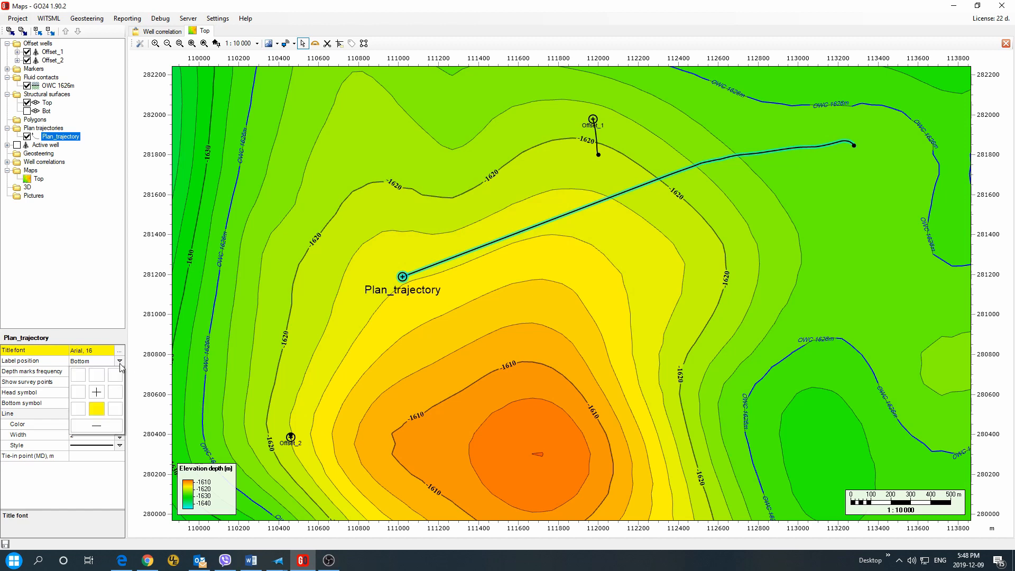
click(77, 391)
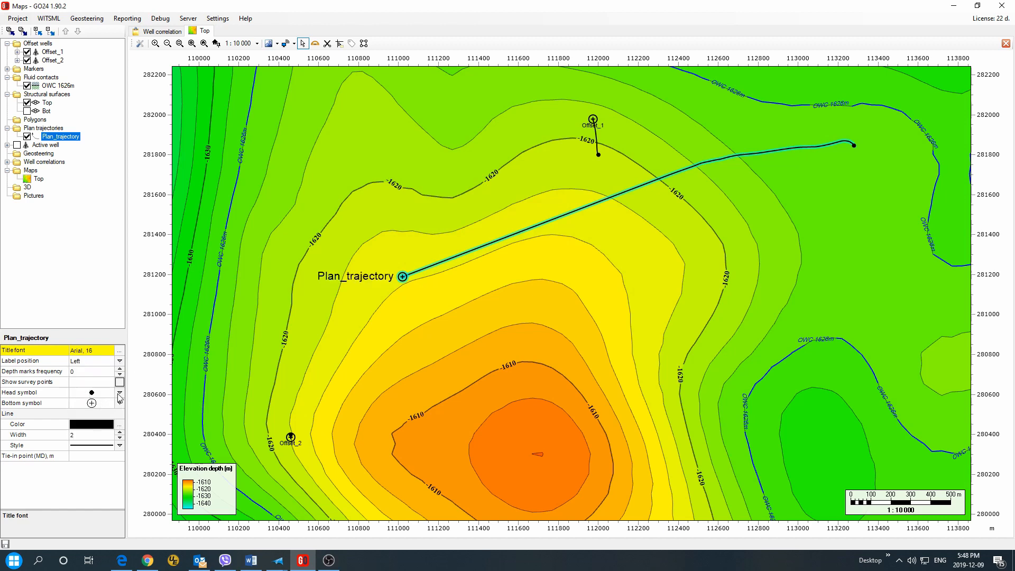
Step: Set Plan_trajectory's line color to pure red and its line width to 4
click(119, 424)
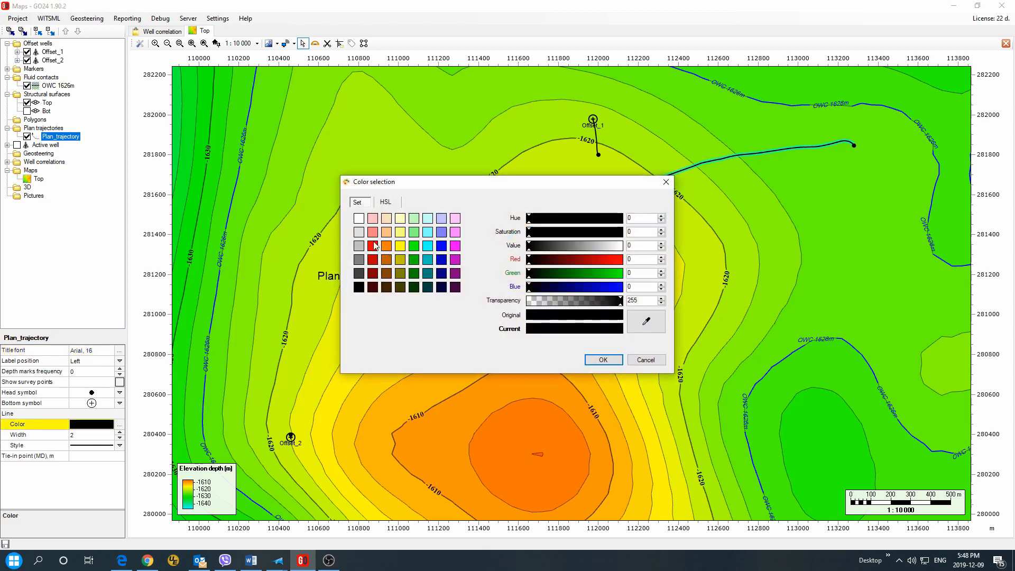
click(373, 246)
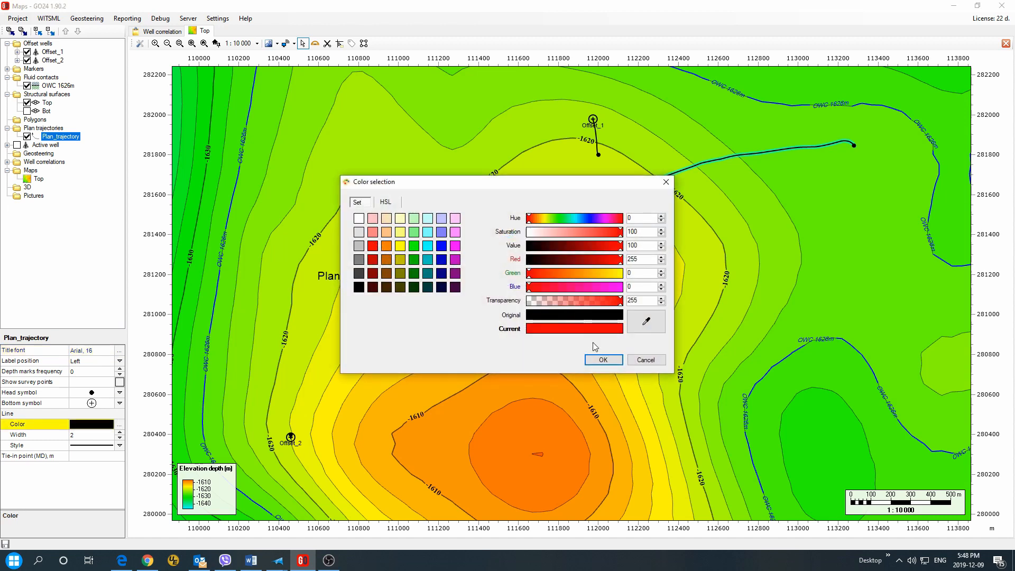
click(603, 359)
click(120, 432)
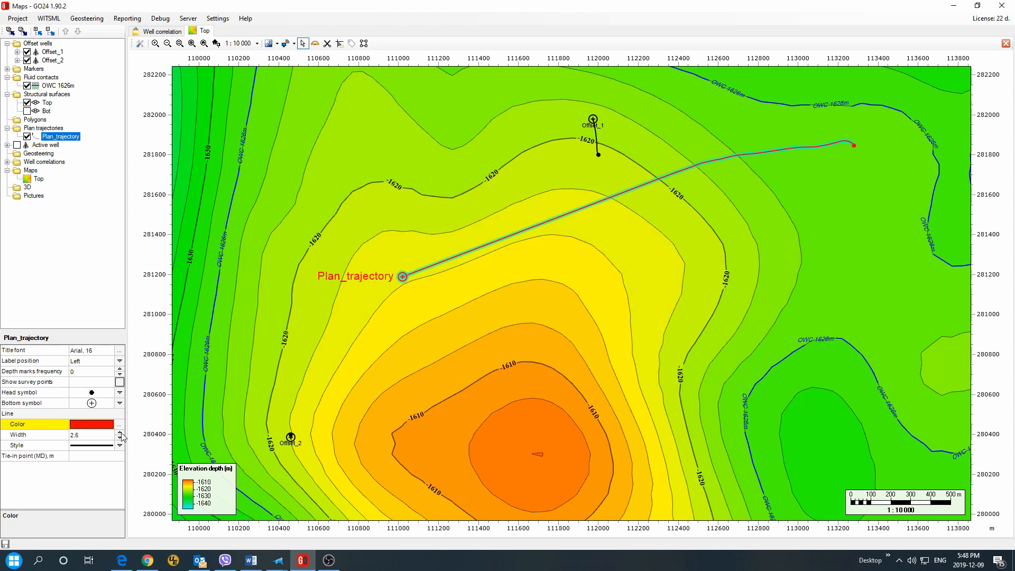
click(121, 432)
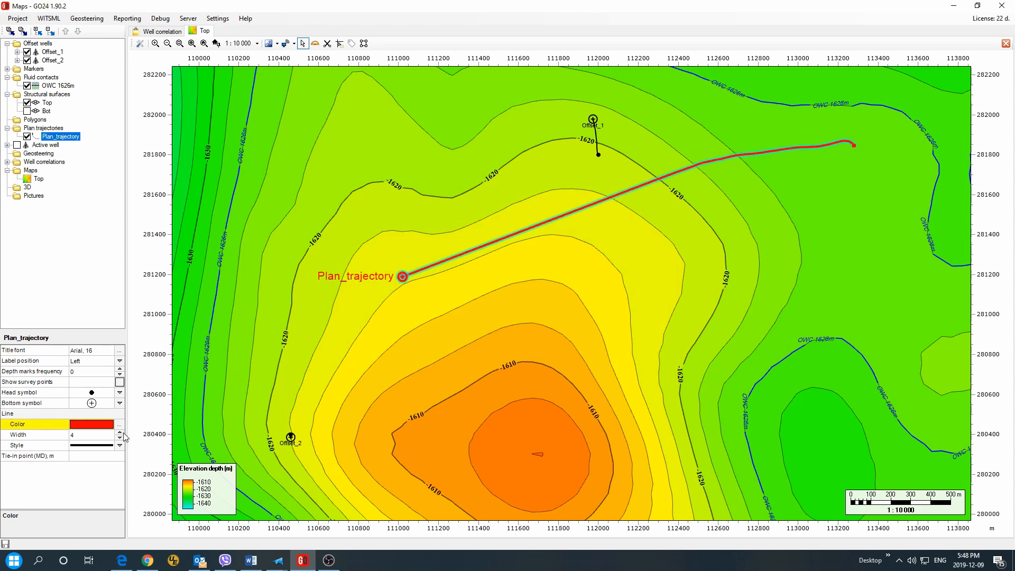
Step: Set Plan_trajectory's depth marks frequency to 7
click(120, 369)
click(120, 369)
click(120, 369)
click(120, 370)
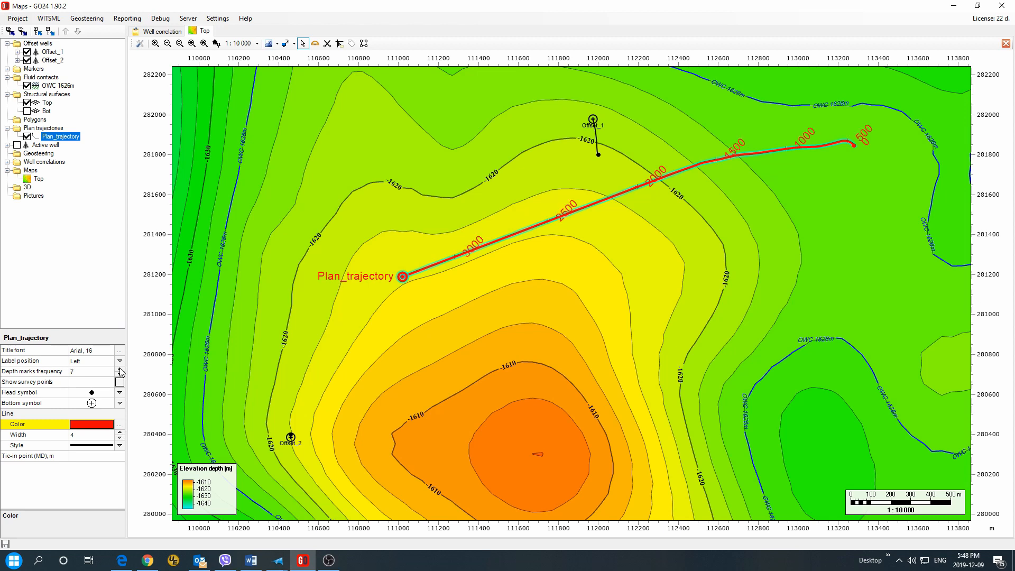
Step: Select the Offset_1 well on the map and set its title font size to 16
click(508, 155)
click(595, 139)
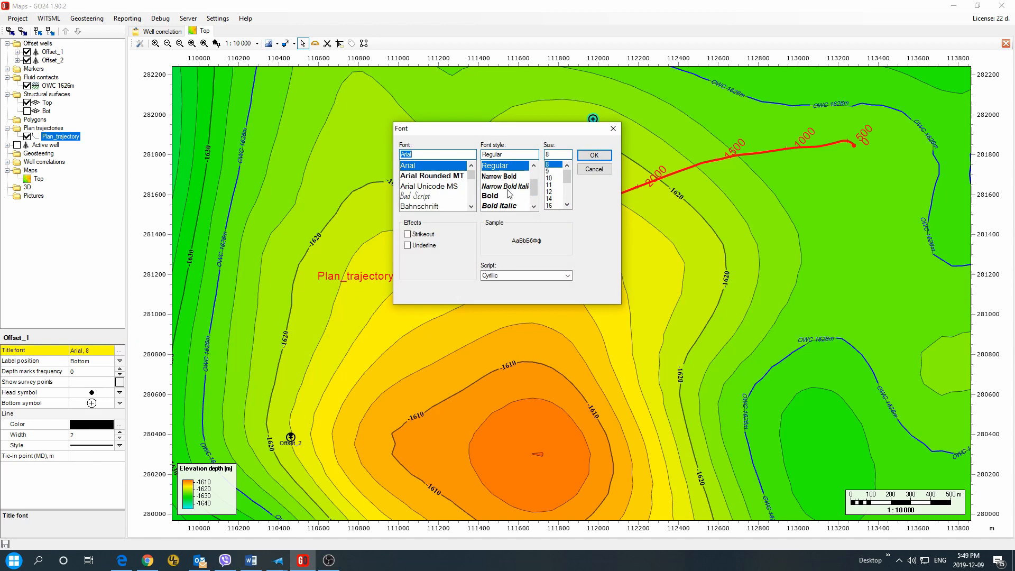
click(555, 205)
click(594, 155)
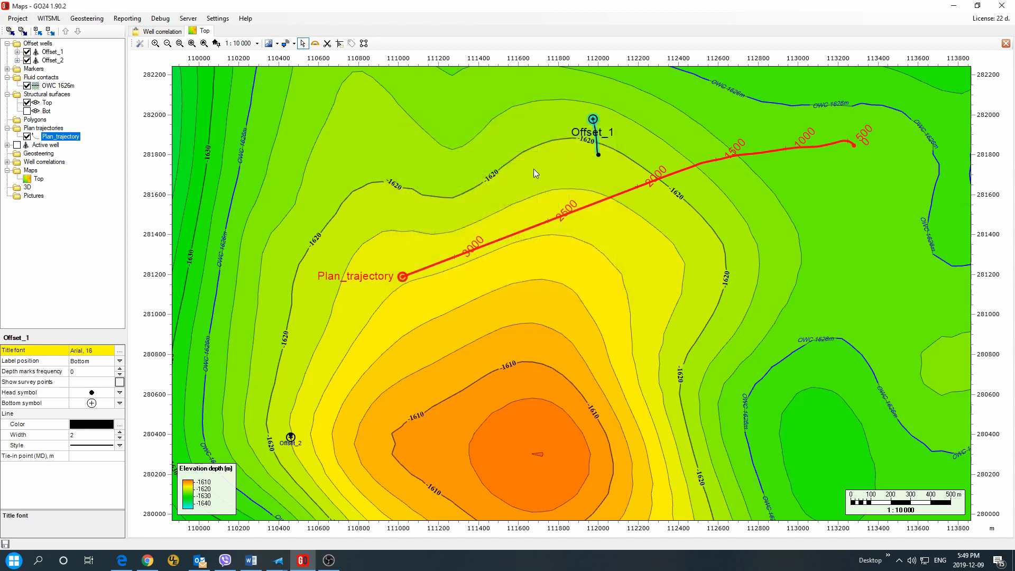
Step: Set Offset_1's label position to Left and its line width to 4
click(119, 361)
click(80, 392)
click(121, 432)
click(121, 432)
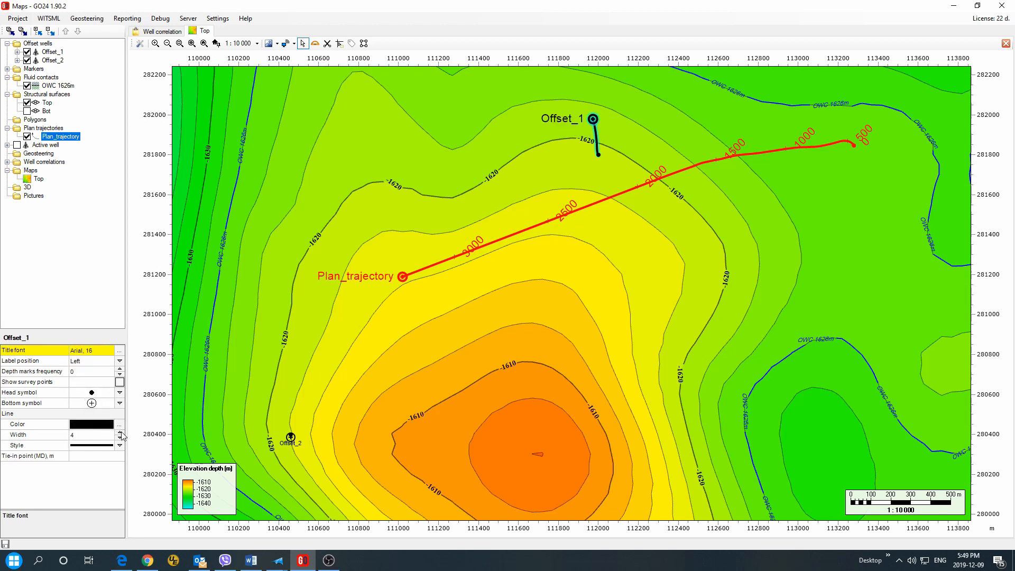
Step: Select the Offset_2 well on the map and set its label position to Left
click(291, 437)
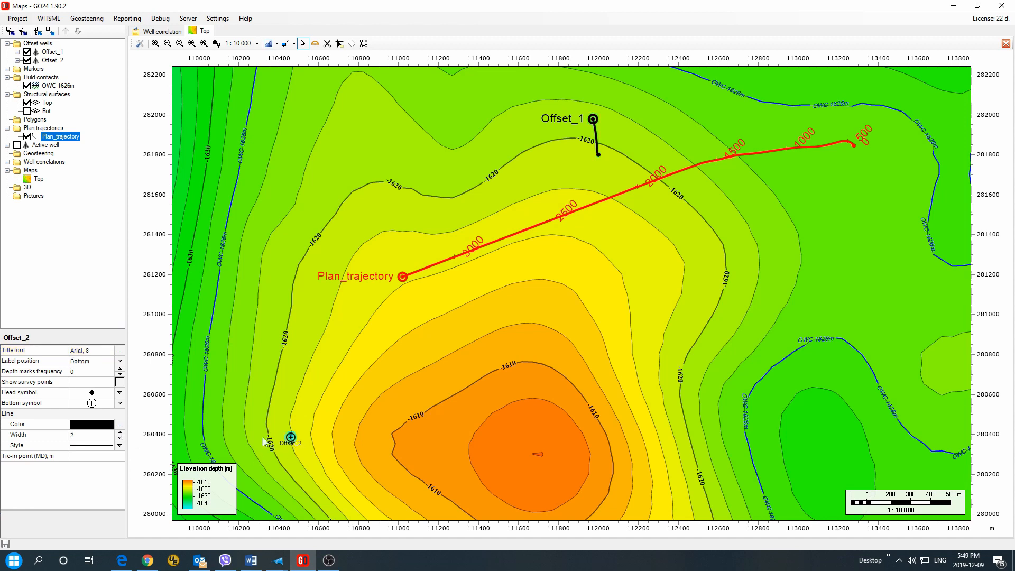
click(120, 360)
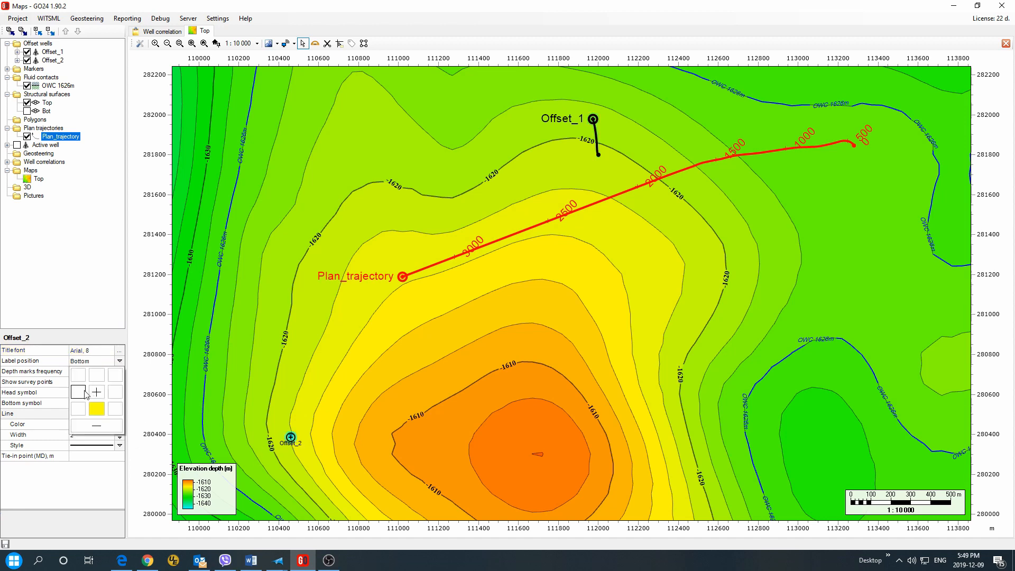
click(79, 392)
Step: Set Offset_2's title font size to 16 and its line width to 4
click(119, 351)
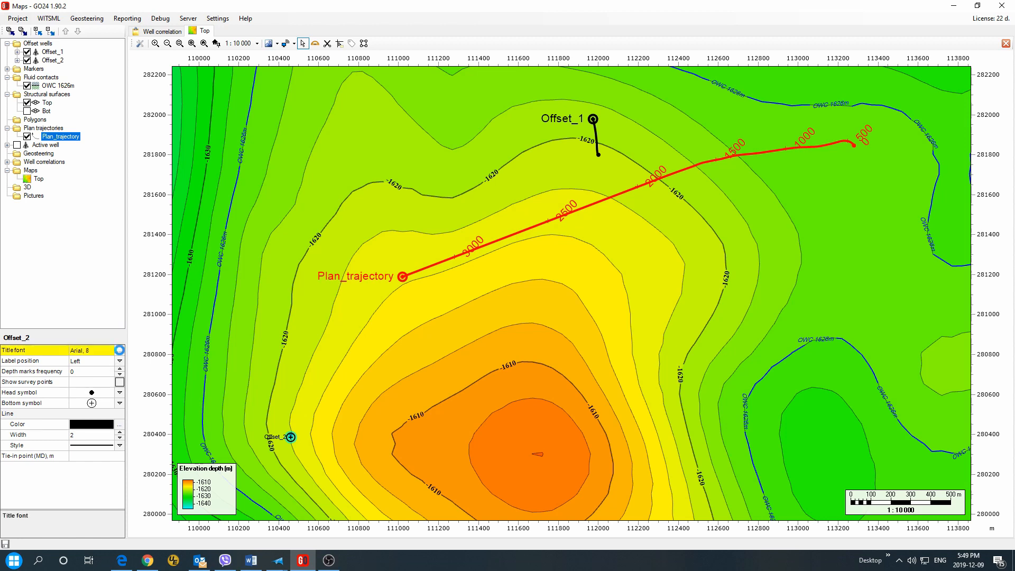
click(119, 350)
click(550, 206)
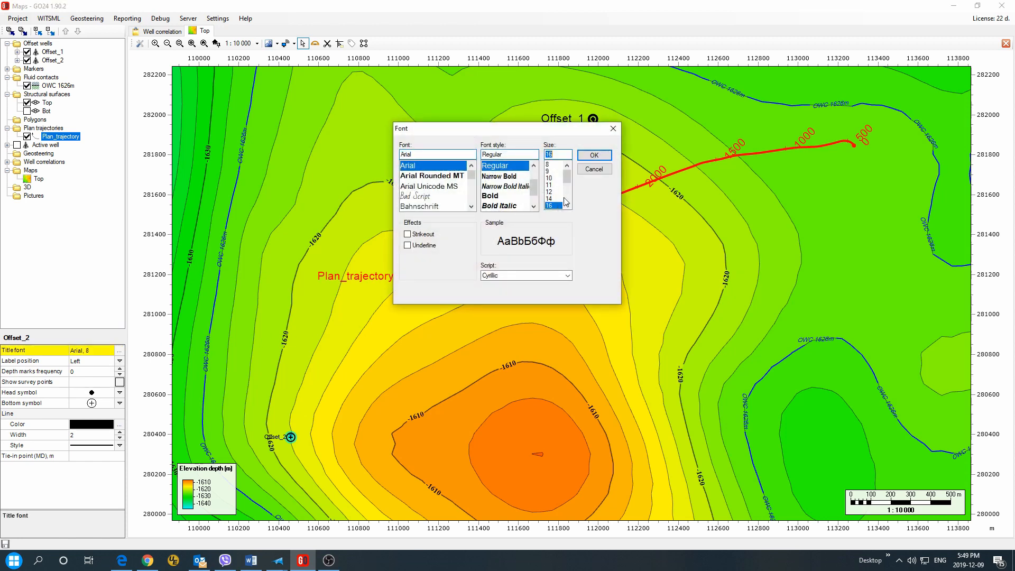
click(594, 155)
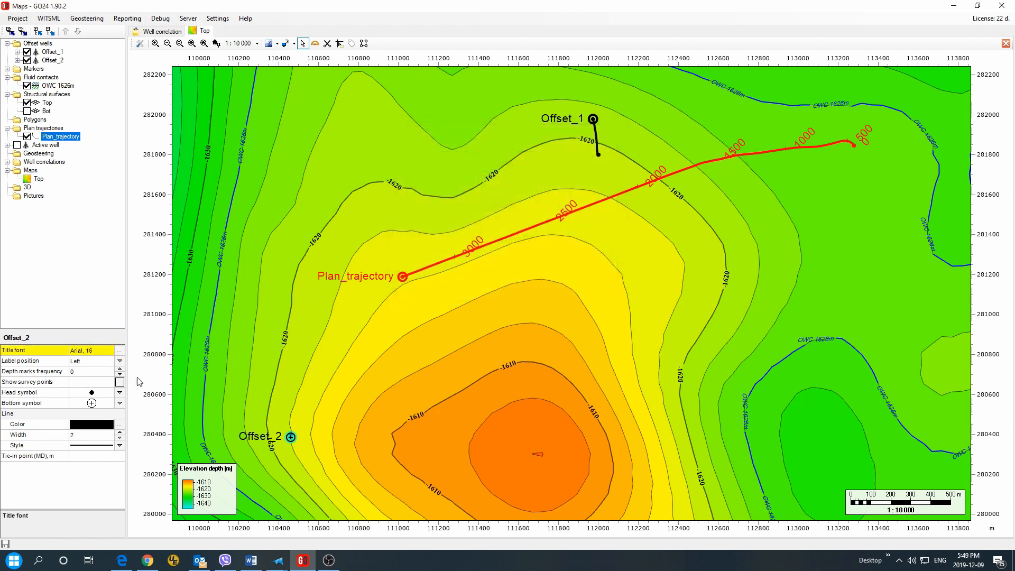
click(120, 432)
click(120, 432)
Step: List the project markers and show the Top marker for the wells on the map
click(7, 70)
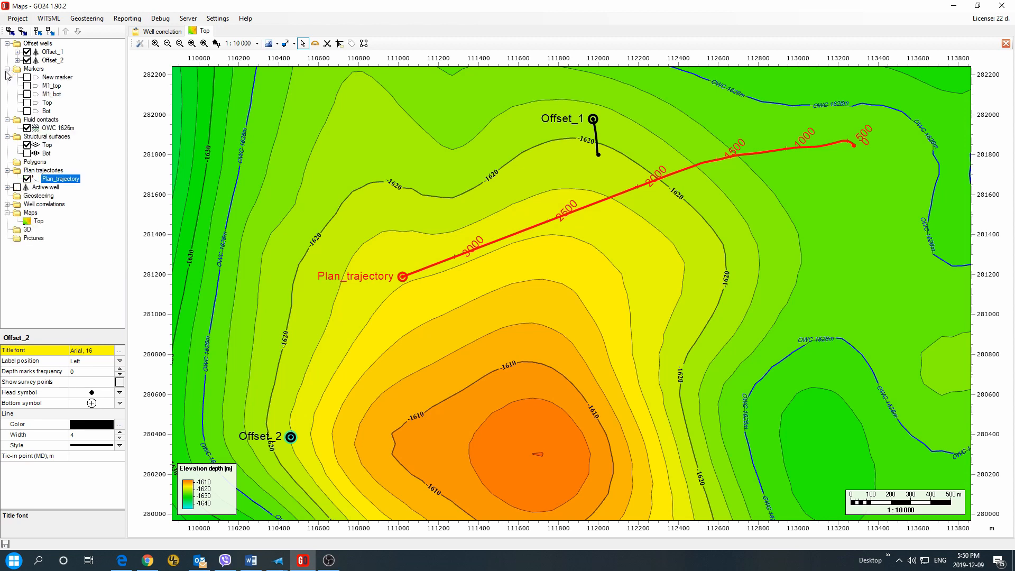
click(27, 102)
Step: Expand Offset_1's own markers and turn its Top marker off and on again
click(17, 51)
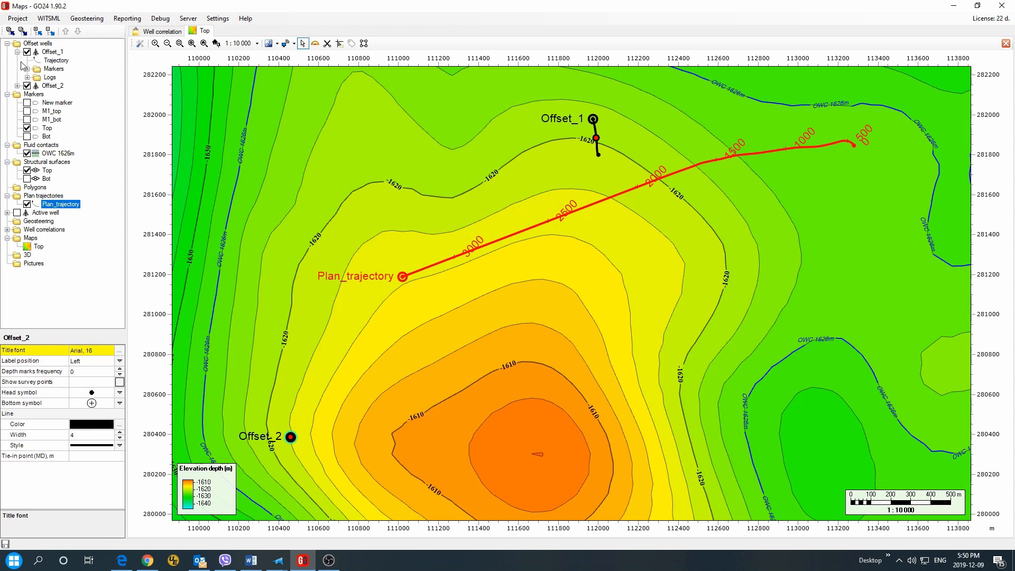
click(27, 69)
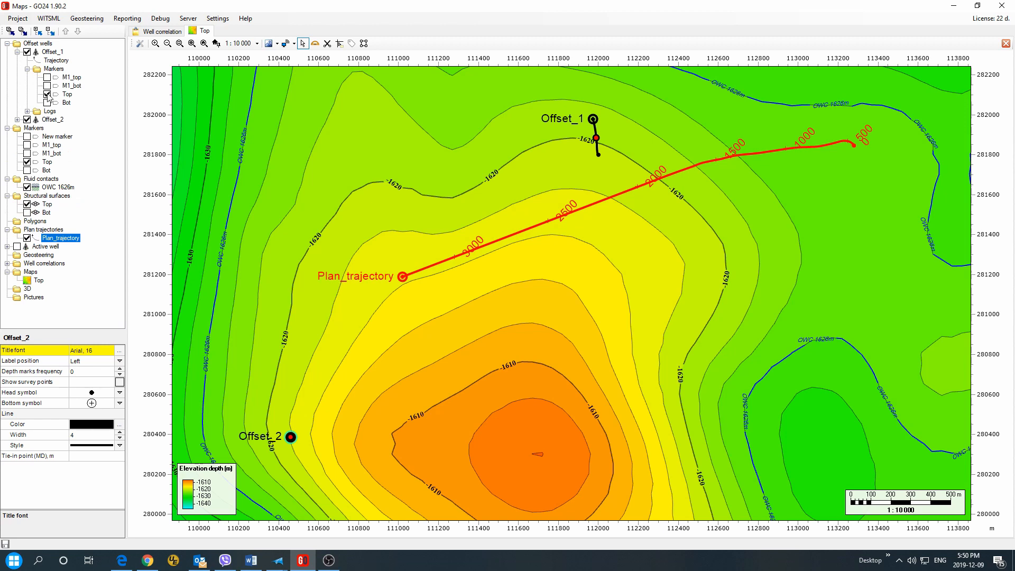
click(47, 94)
click(47, 95)
Step: In the Top map's settings, set the contour mark distance to 250 pixels and the icons size to Medium
click(140, 44)
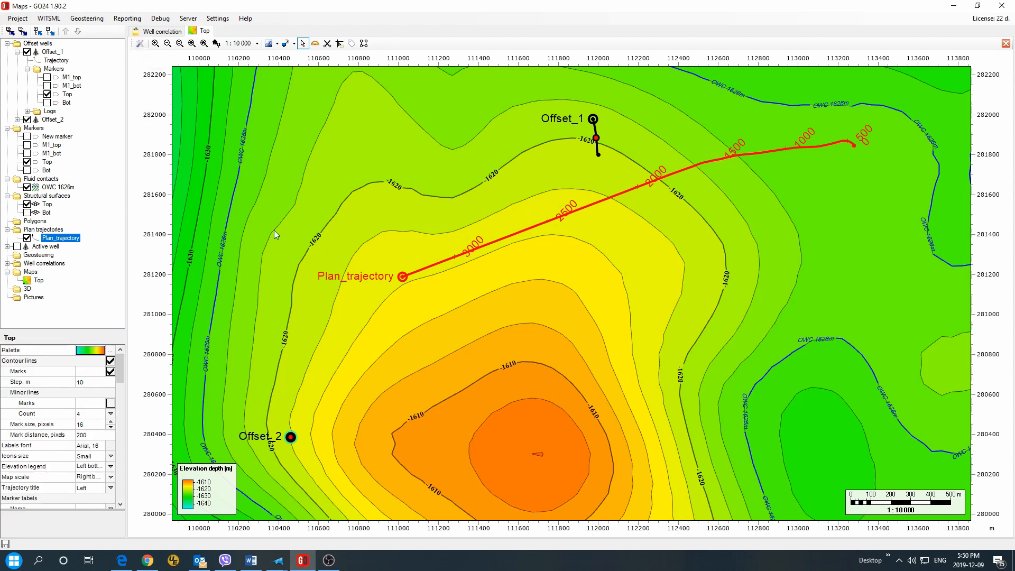
click(417, 271)
click(312, 206)
click(425, 270)
right_click(417, 306)
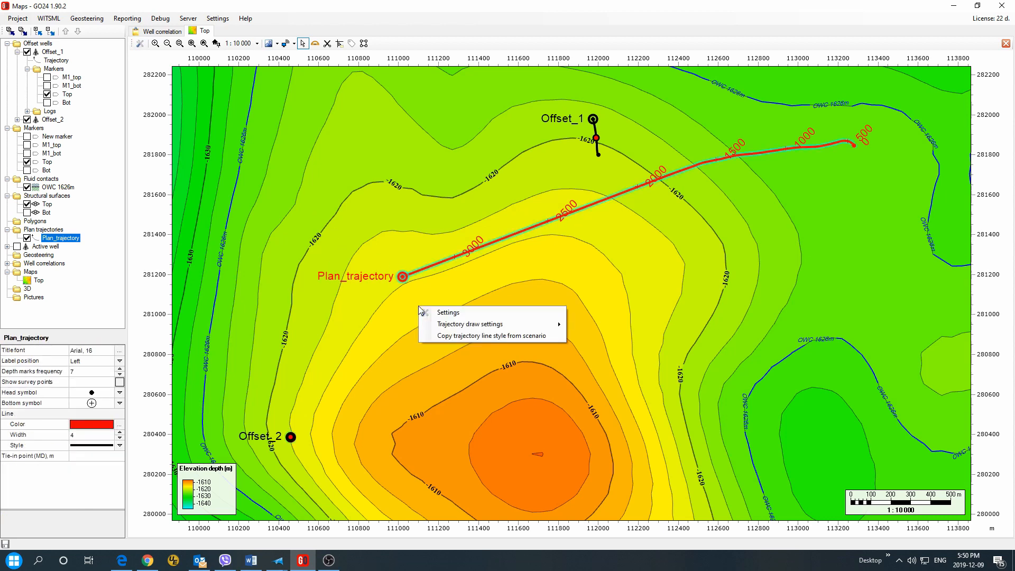
click(448, 309)
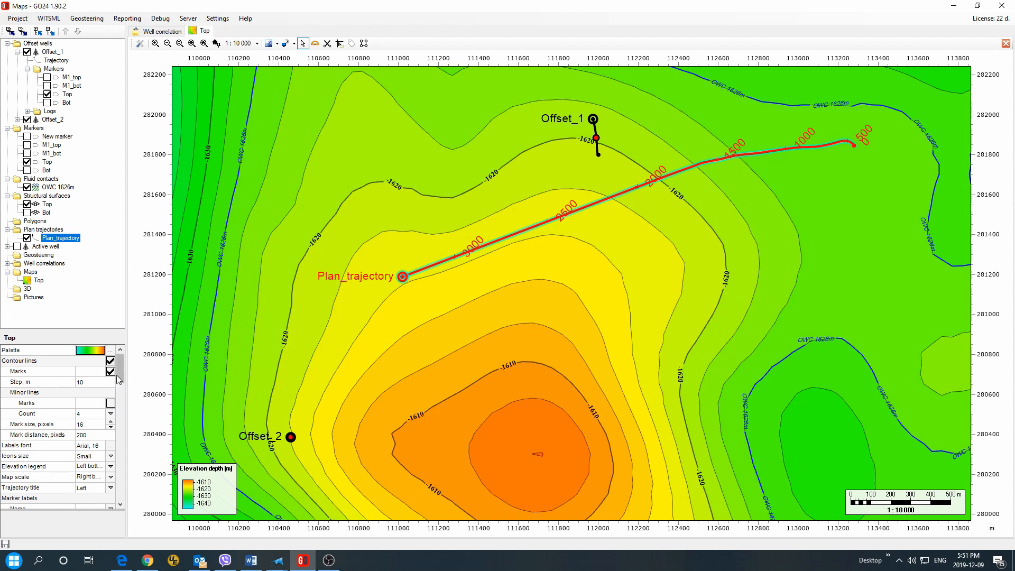
drag(119, 370, 120, 375)
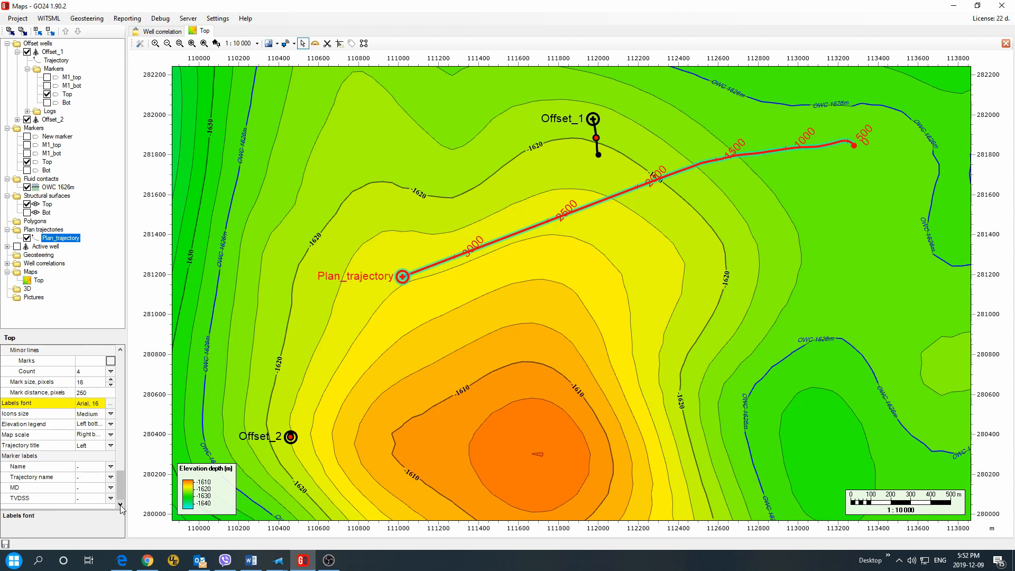
Step: Show marker labels on the map with the name placed at Right top and the TVDSS value beside the marker
click(111, 467)
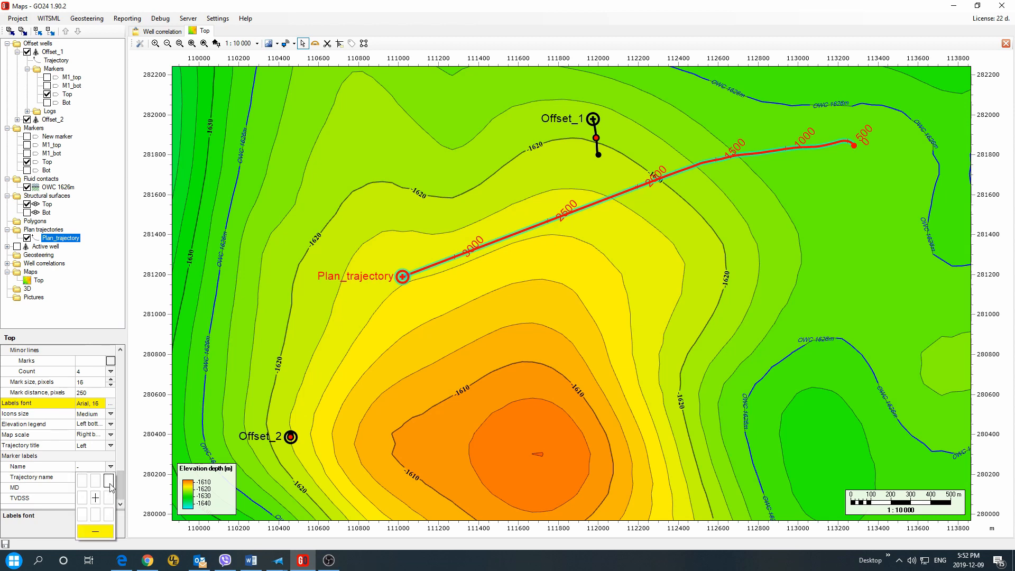
click(110, 482)
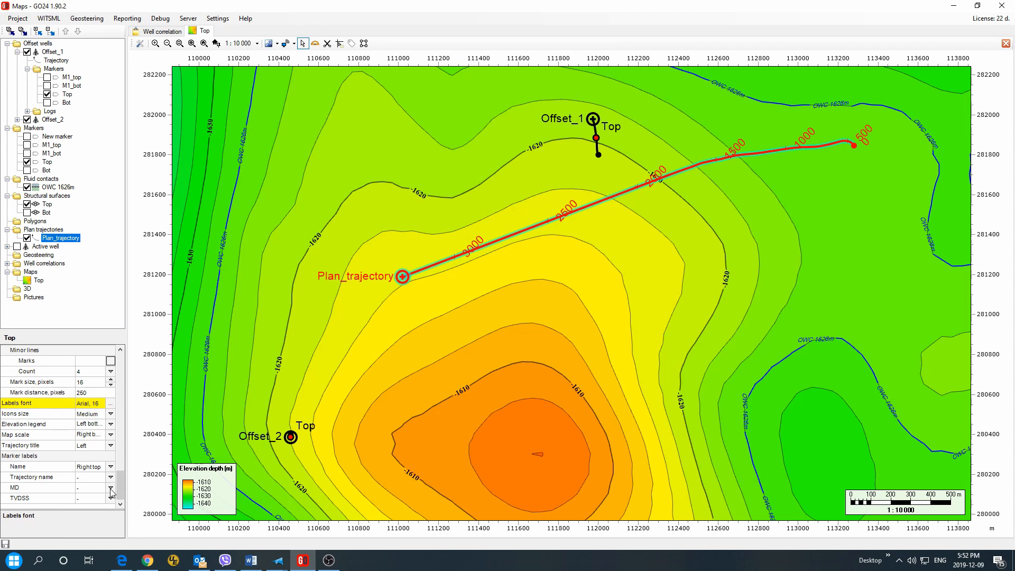
click(110, 499)
click(108, 507)
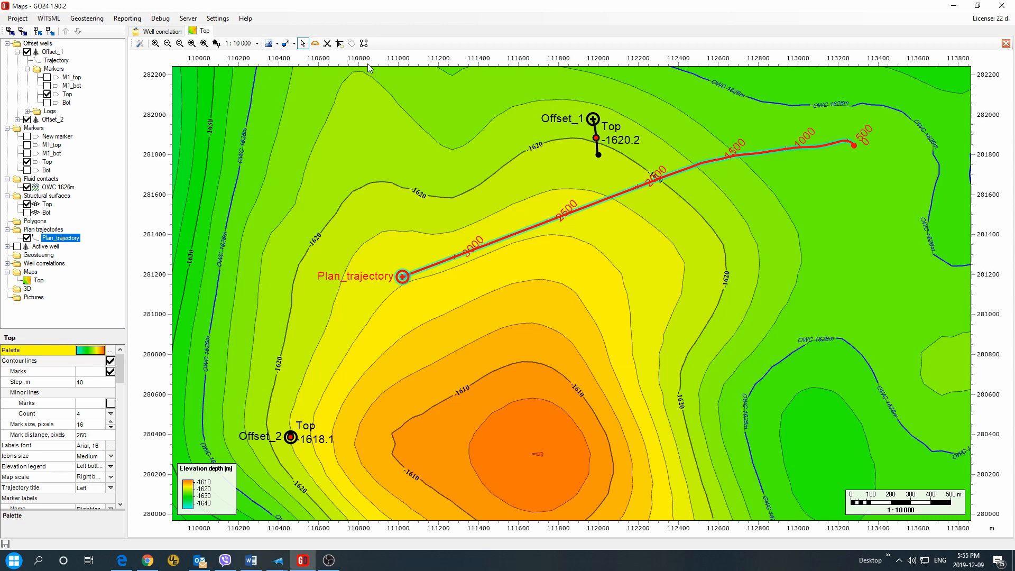
Step: Show the section labels on the map, increase their font size in the section labeling settings and save
click(352, 44)
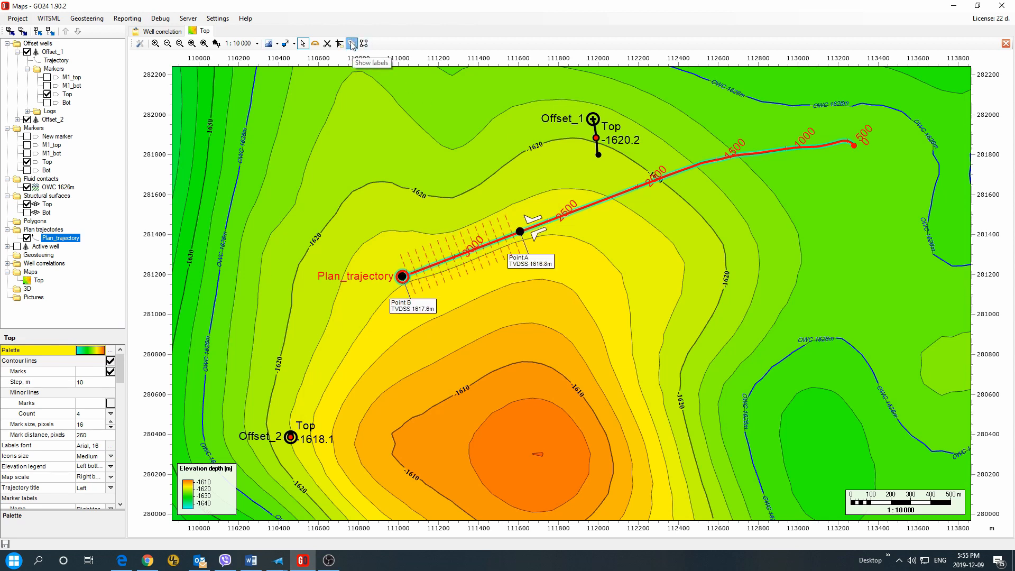
click(217, 18)
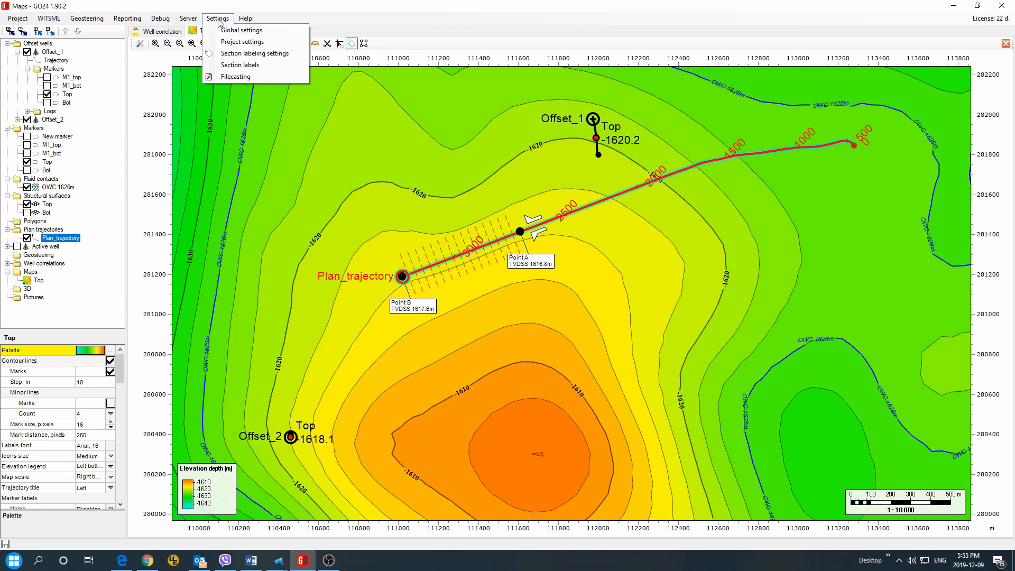
click(257, 55)
drag(494, 196, 326, 70)
click(219, 100)
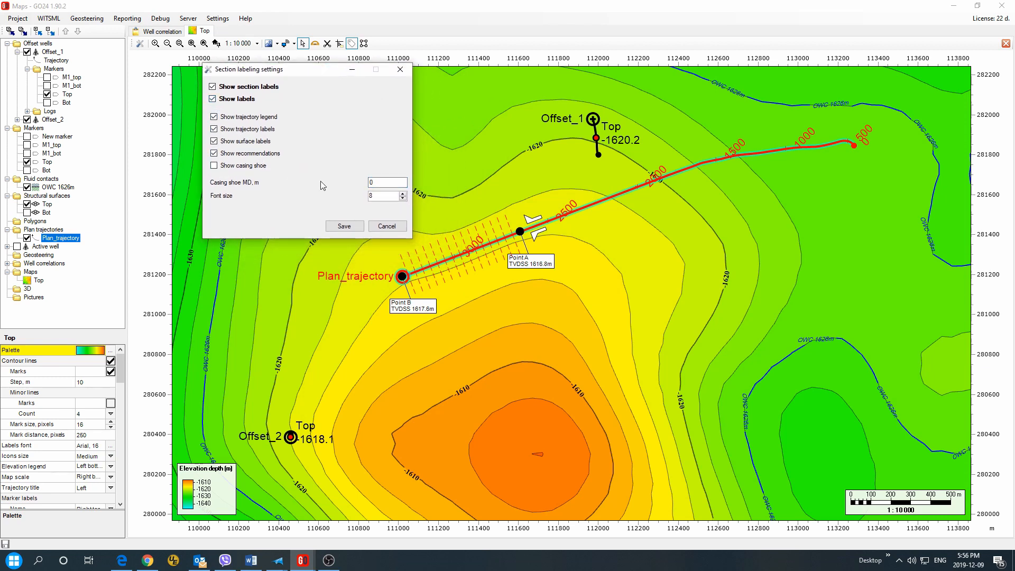
click(371, 182)
click(352, 227)
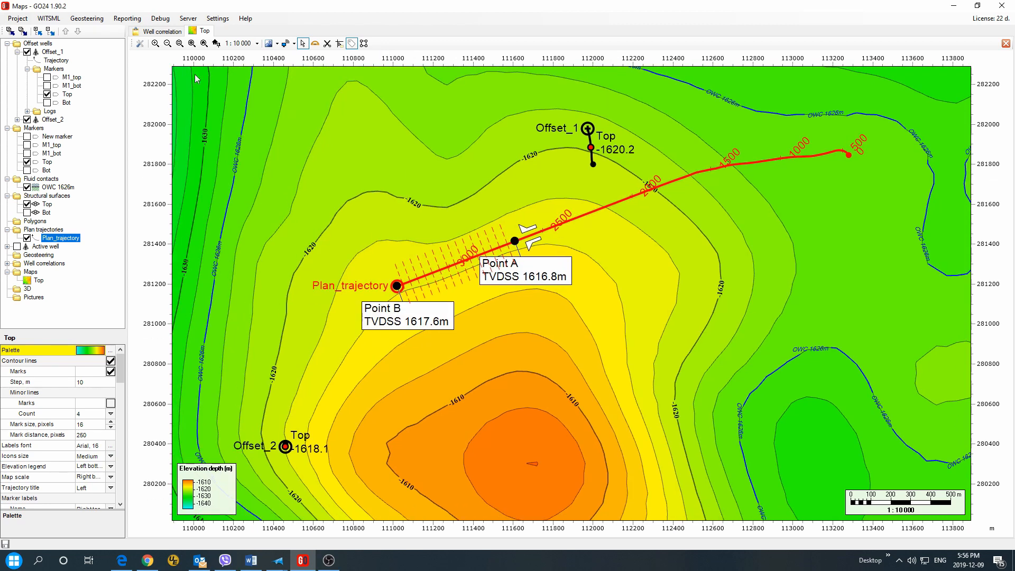
Step: Open the section labels list, copy all of its rows and paste them into a blank Excel workbook
click(217, 18)
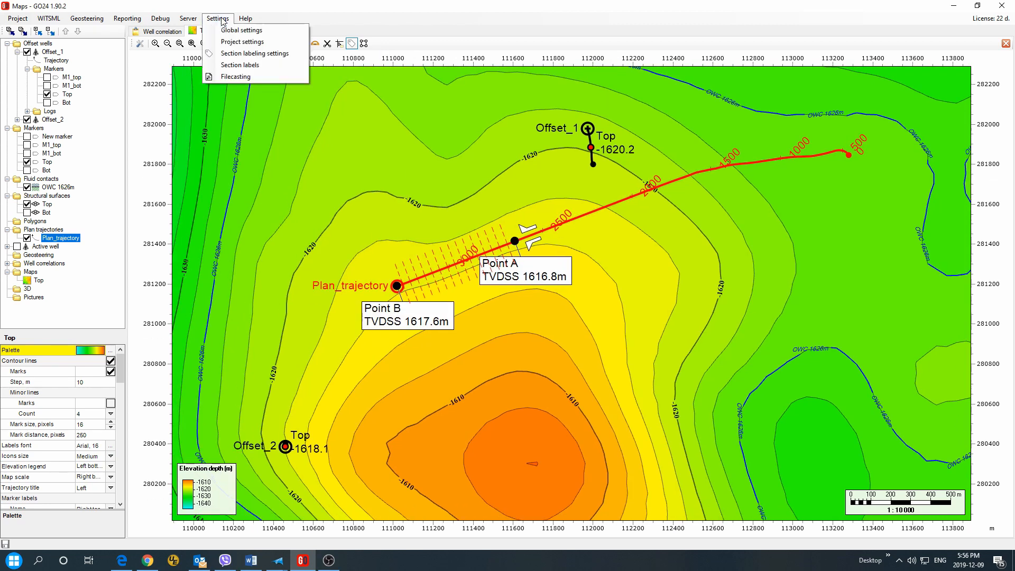
click(241, 65)
drag(463, 175, 240, 61)
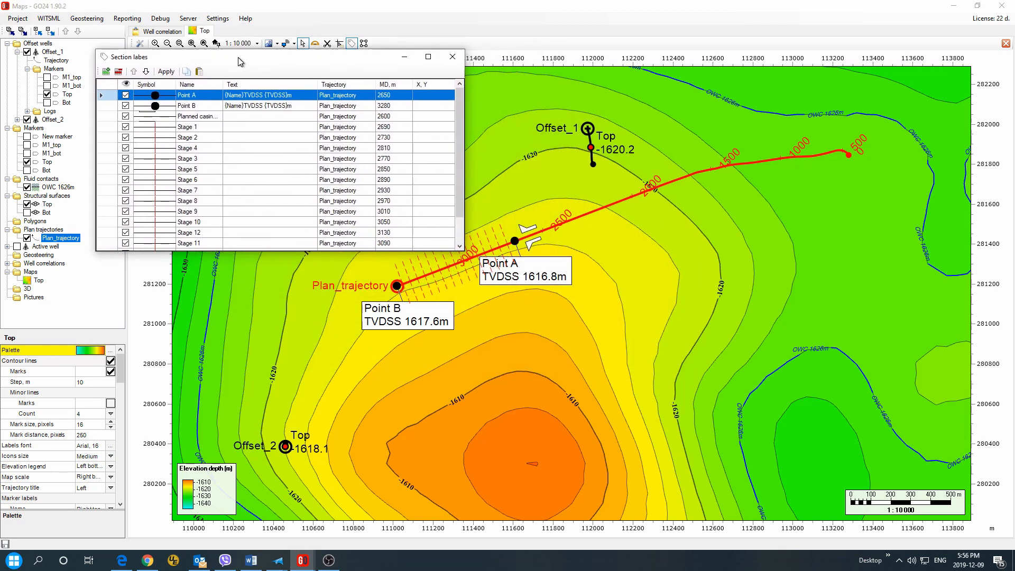
click(100, 85)
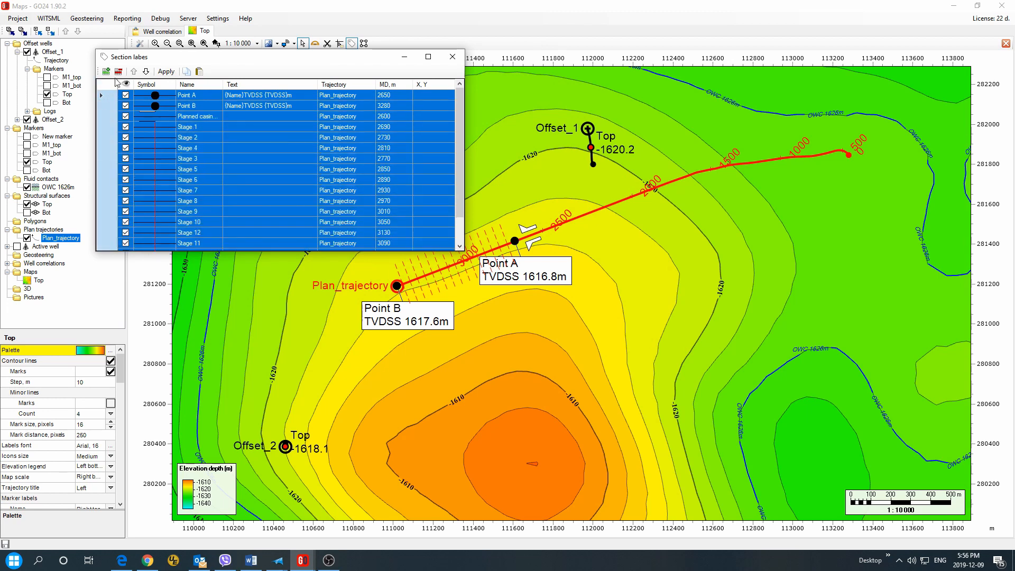
click(186, 72)
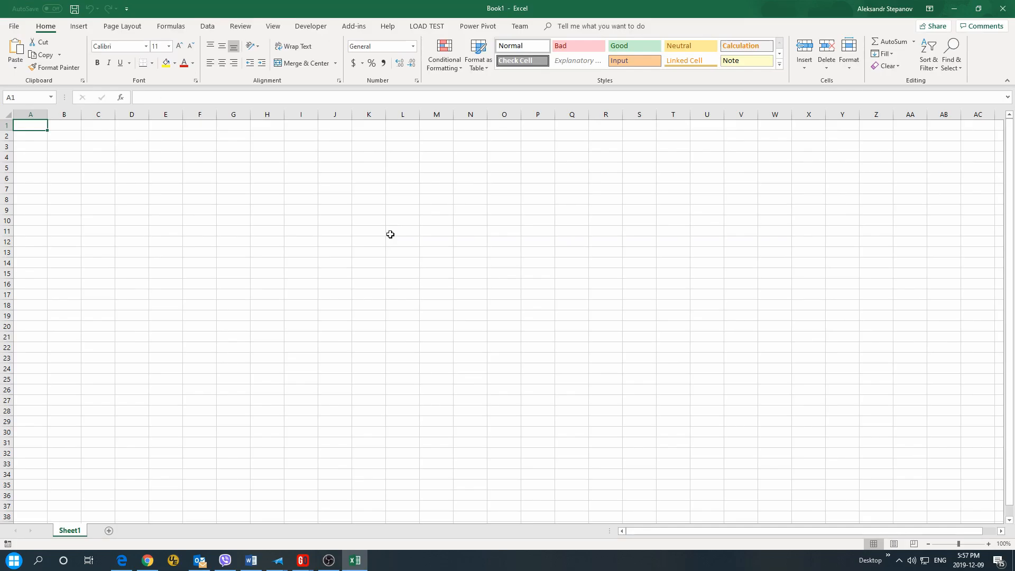
key(ctrl+v)
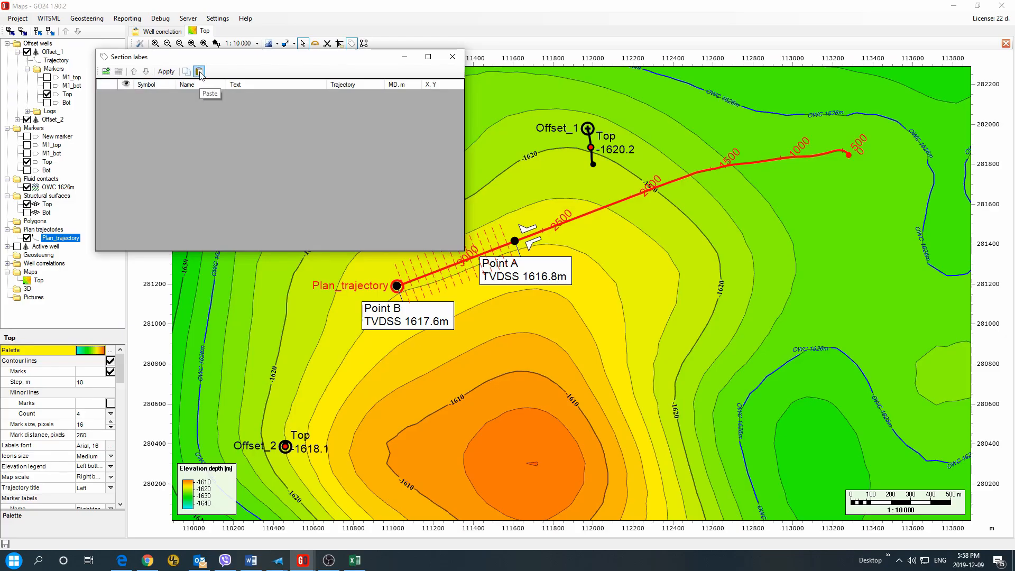
Step: Back in GO24, replace the section labels list with the MD-sorted rows copied from Excel, apply them and close the list
click(200, 72)
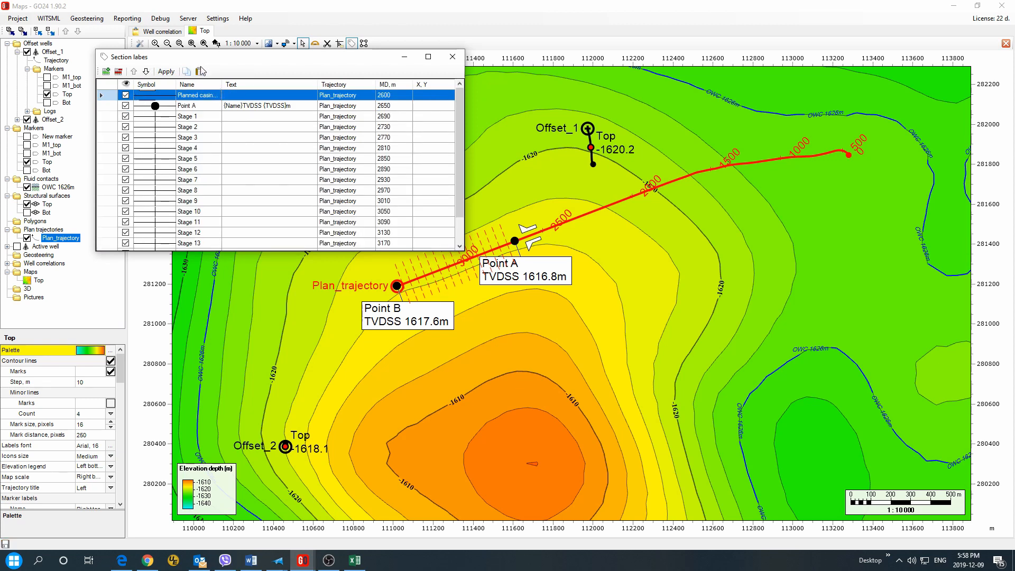
click(167, 71)
drag(319, 62, 254, 59)
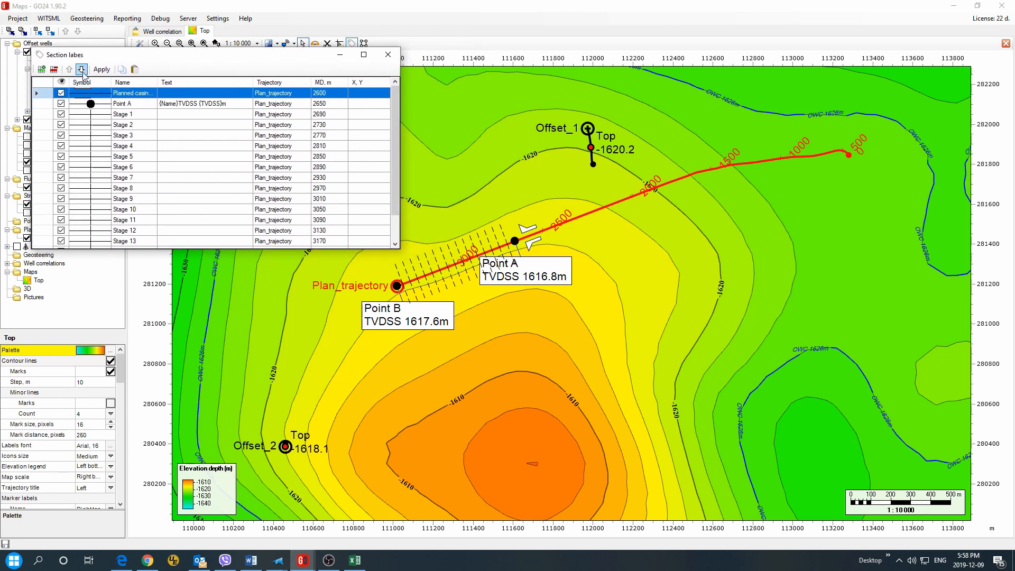
click(388, 55)
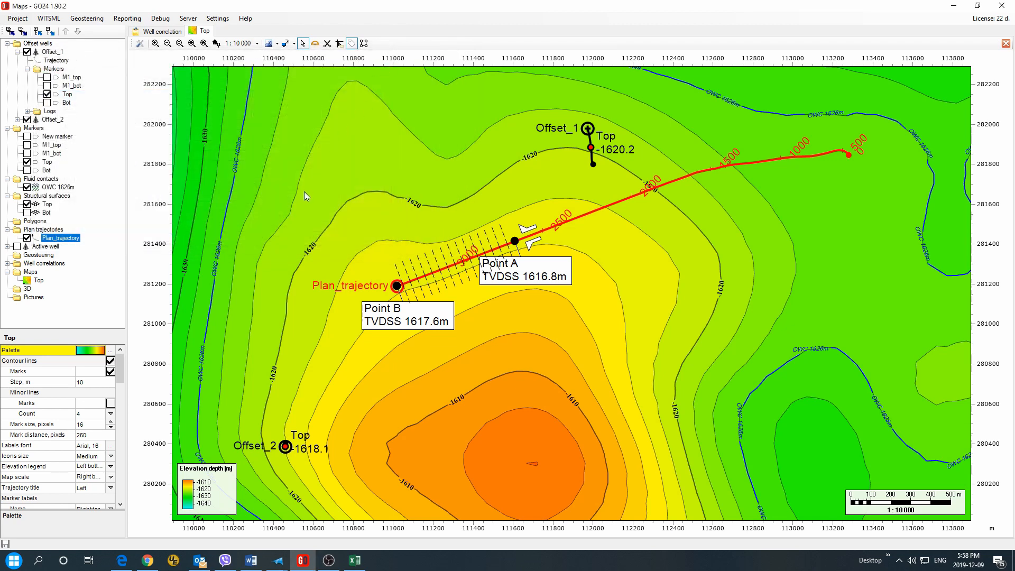
Step: Cut a rectangle of about 3300 by 2000 m from the Top surface, display Top cut and switch back to Top
click(327, 44)
drag(221, 69, 892, 474)
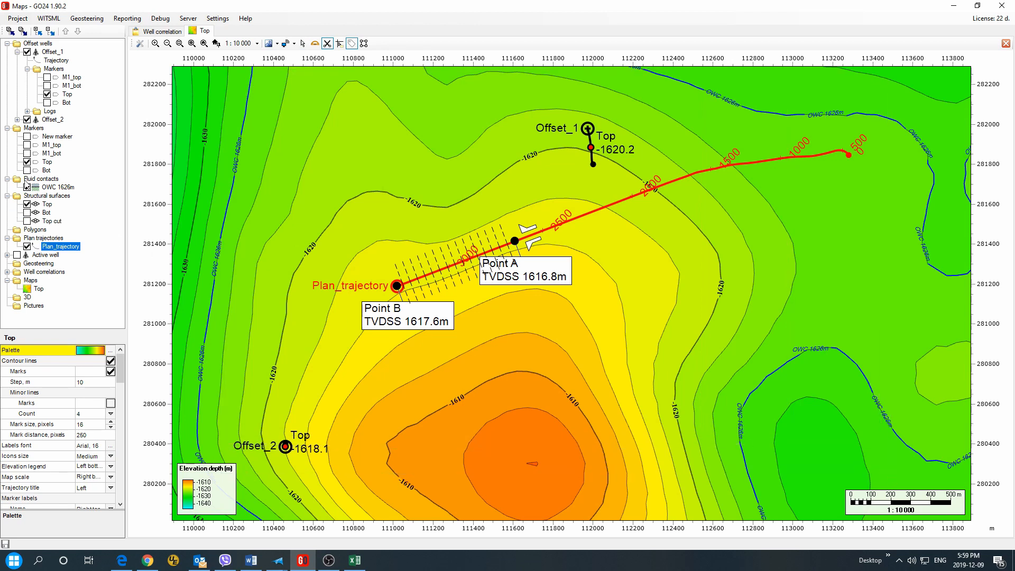
click(27, 221)
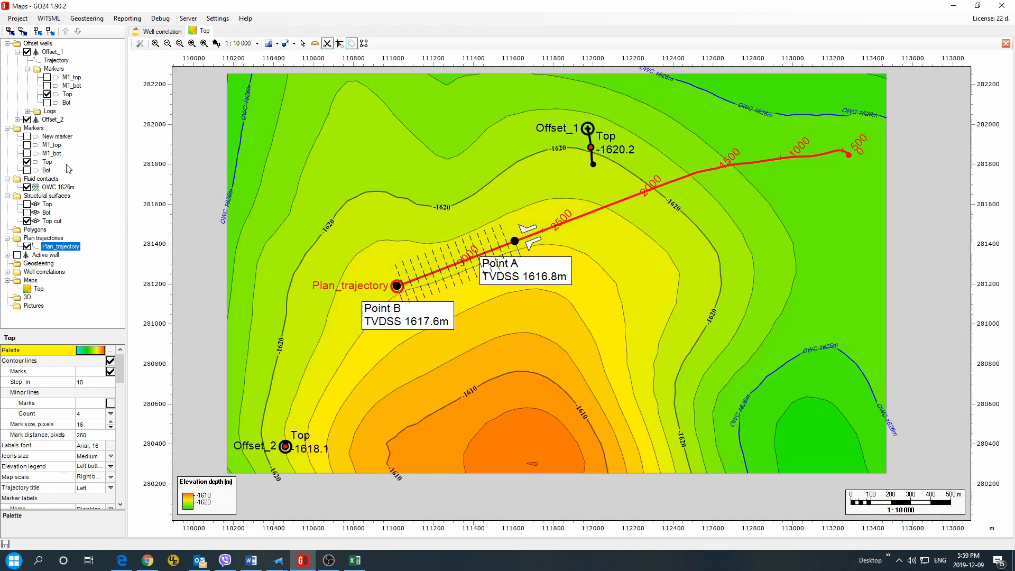
click(27, 204)
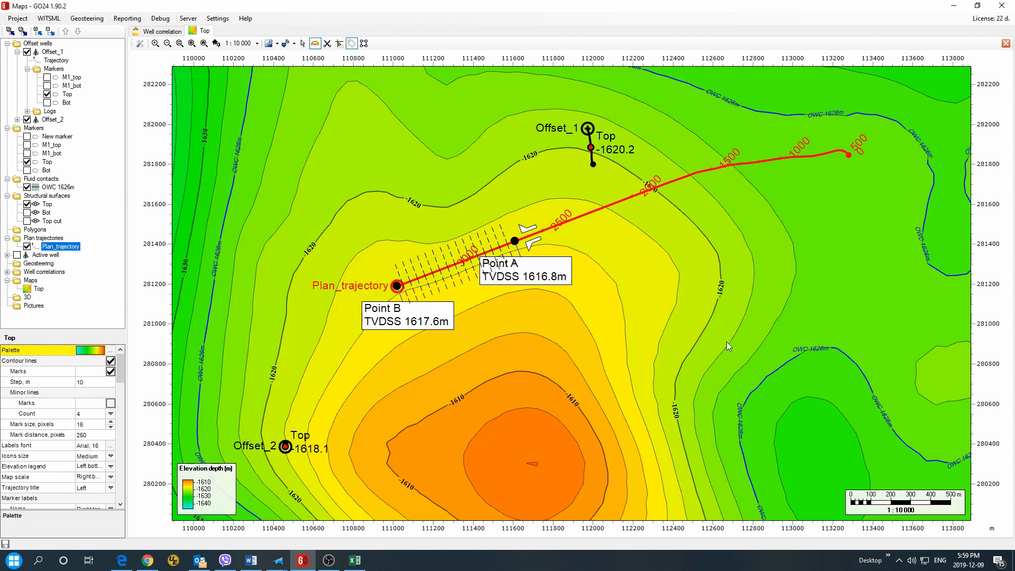
Step: Measure azimuth, distance and dip from the eastern flank of the Top surface to its southern high, and select the readings
click(779, 326)
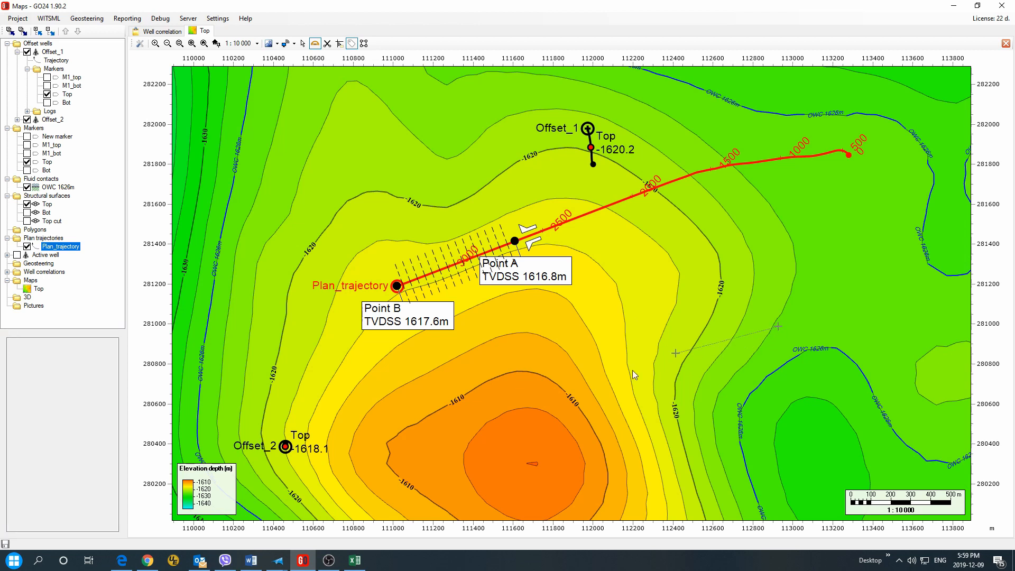
click(532, 394)
click(532, 394)
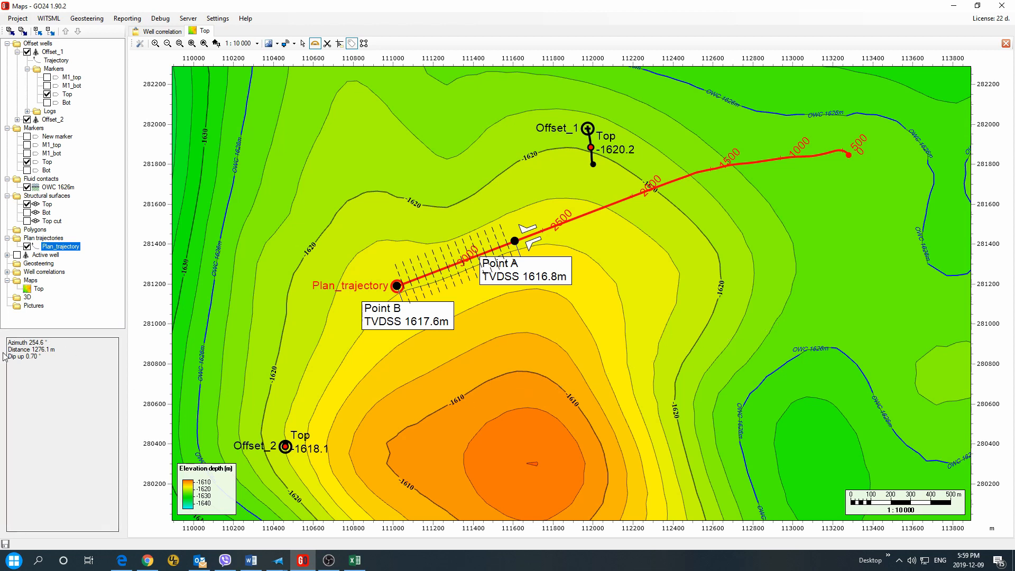
drag(48, 357, 2, 331)
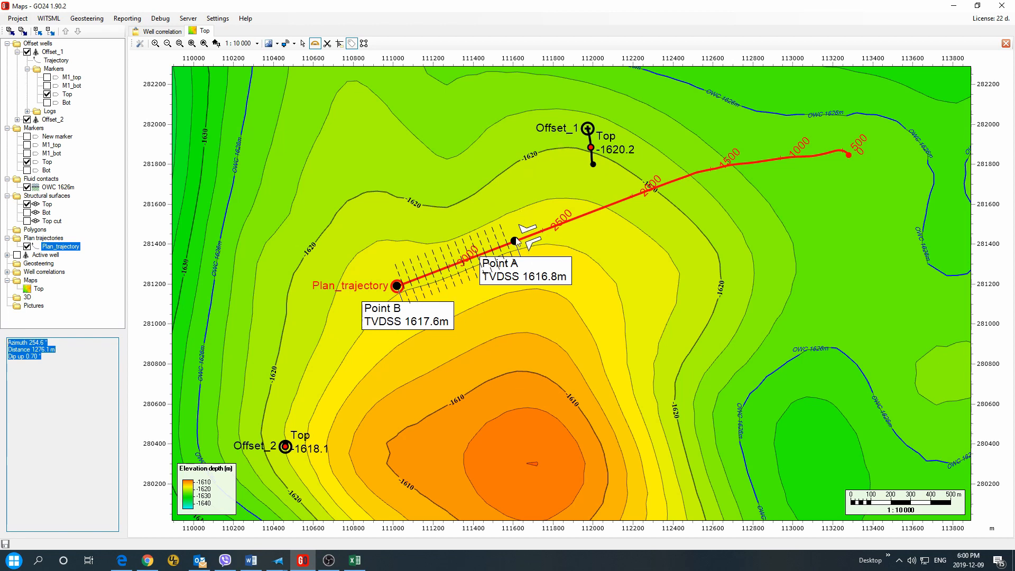
Step: Measure azimuth, distance and dip from Point A to Point B, and from Offset_1's Top marker to Point A
drag(517, 243, 392, 280)
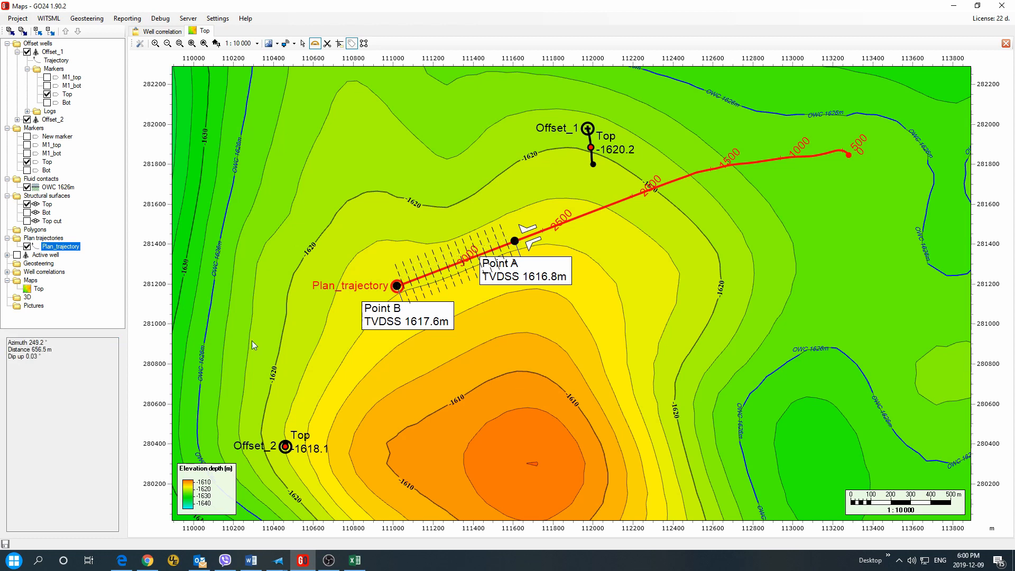
drag(43, 355, 2, 356)
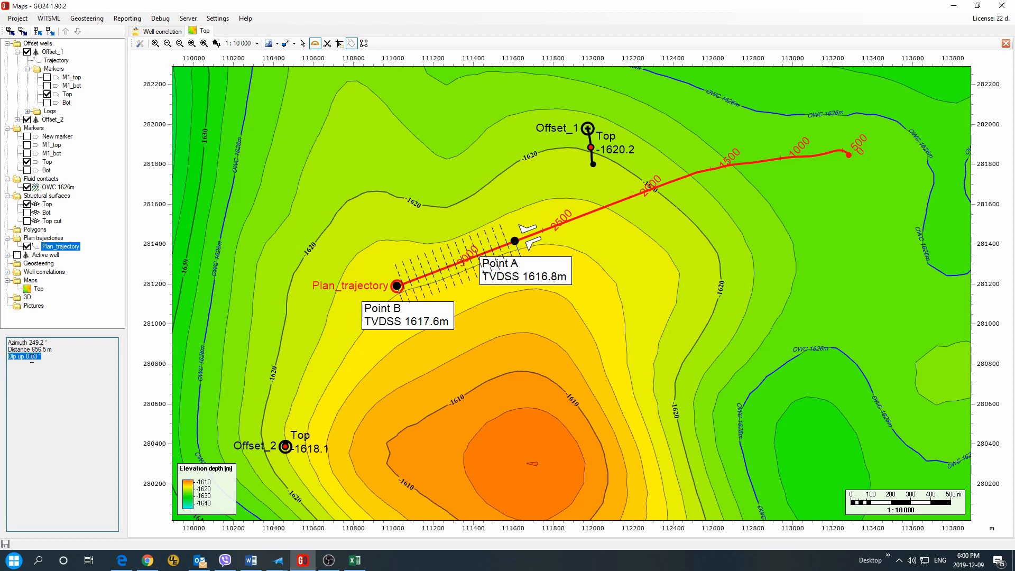
click(584, 135)
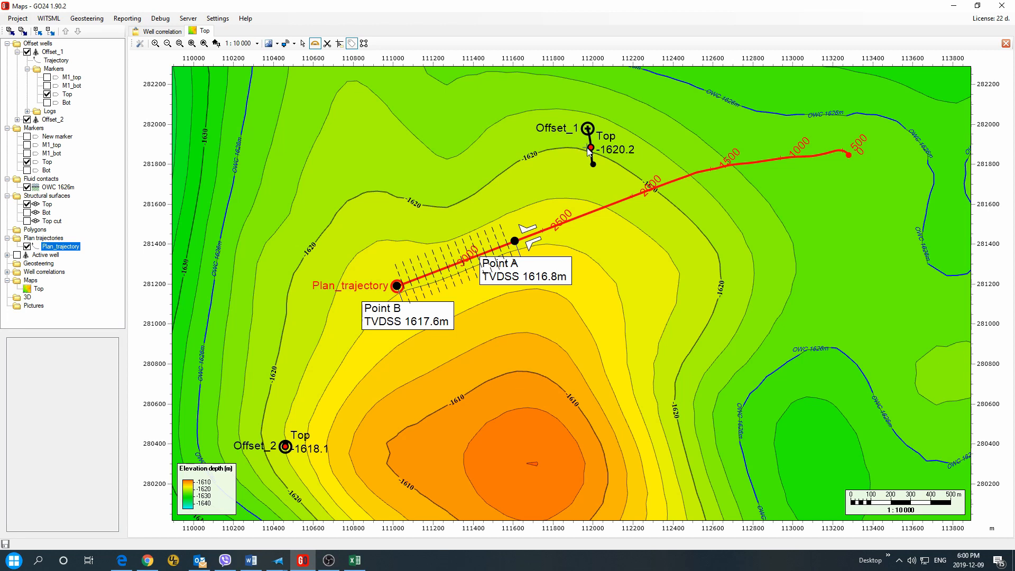
mouse_move(591, 149)
mouse_down()
mouse_move(594, 204)
mouse_move(514, 240)
mouse_up()
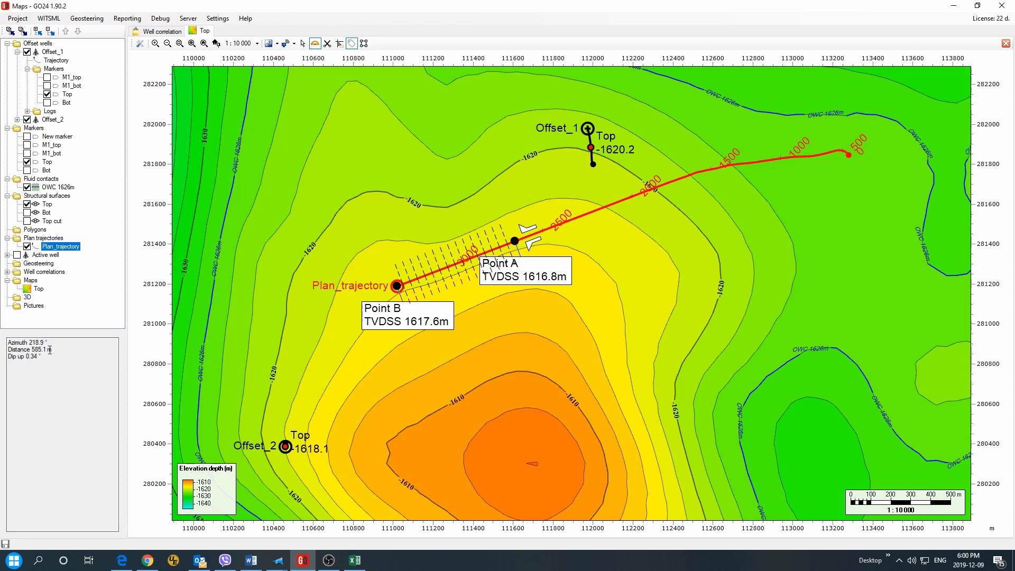
drag(53, 349, 8, 349)
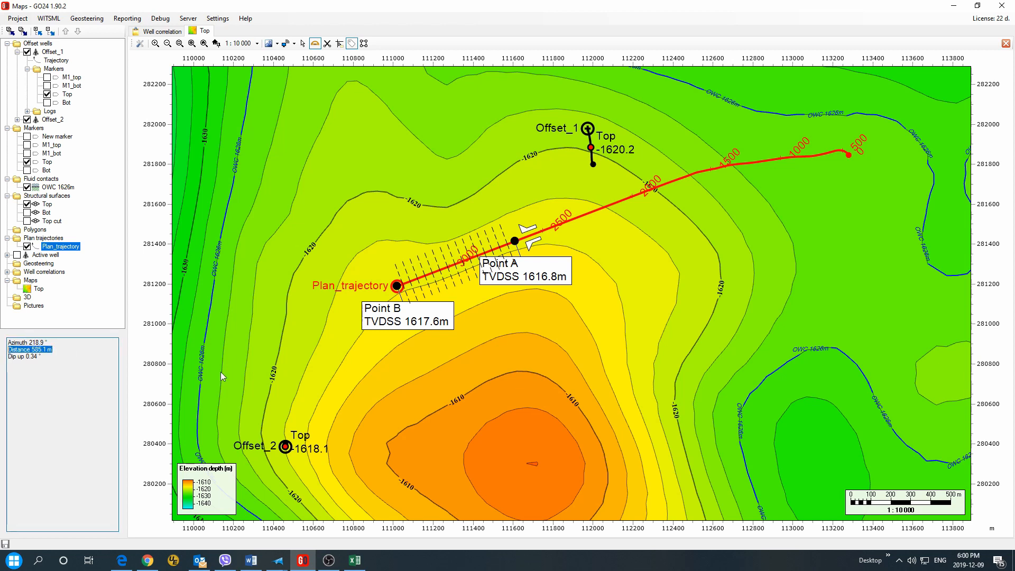
click(284, 339)
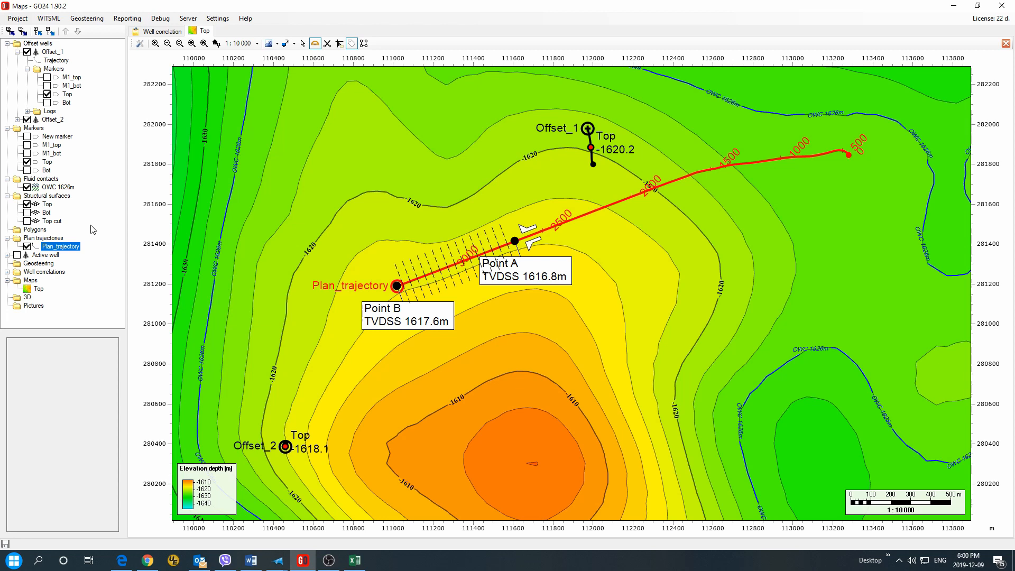
Step: Open Plan_trajectory in the trajectory viewer, display the view settings and open the azimuth value for editing
click(60, 248)
right_click(60, 249)
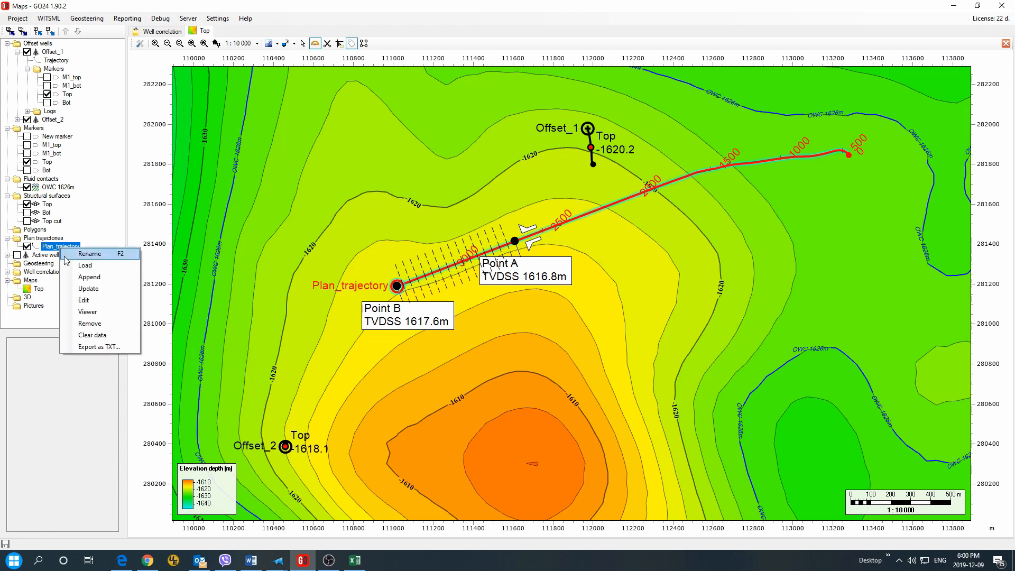
click(80, 316)
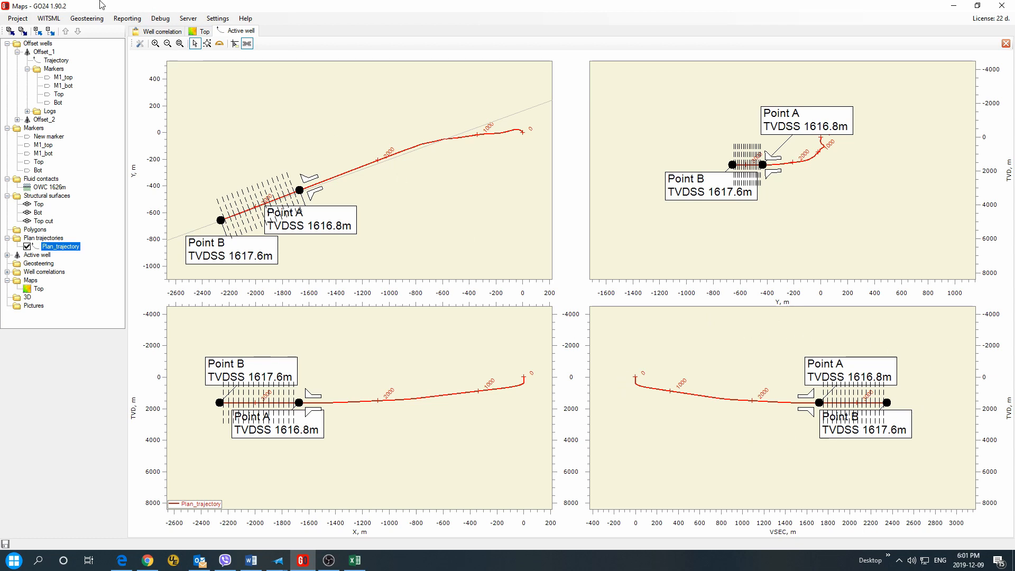
click(141, 44)
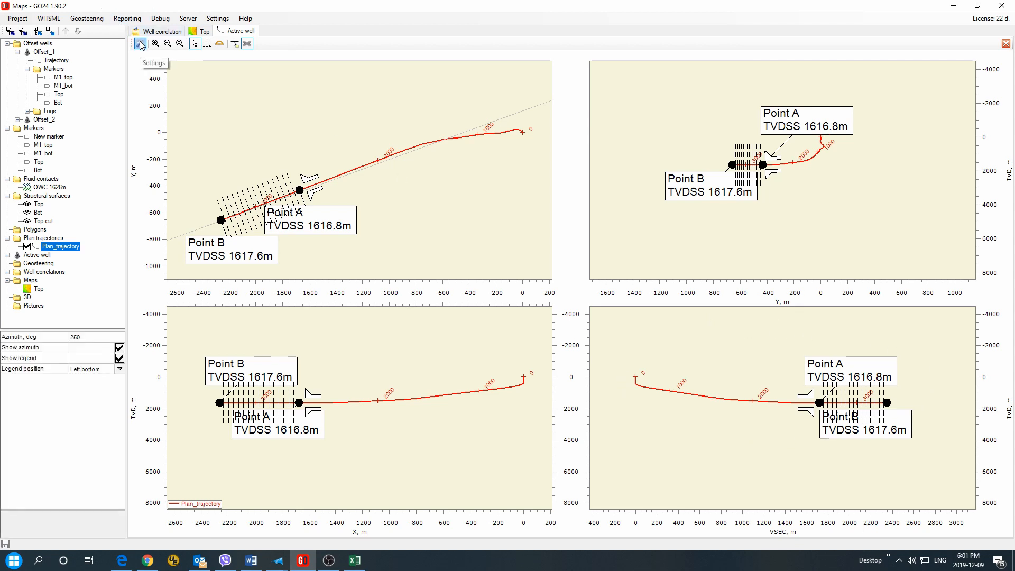
click(56, 337)
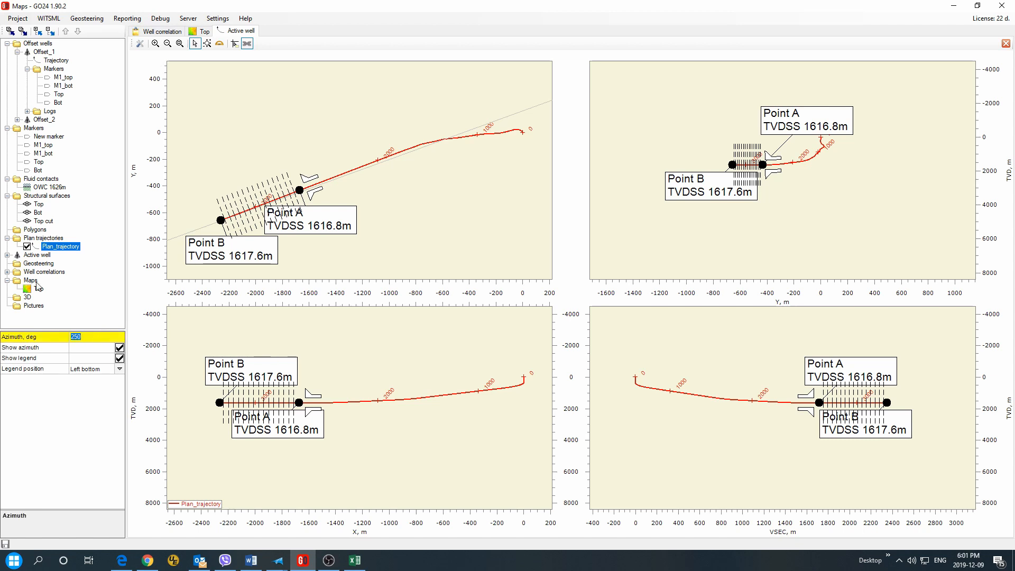
Step: Set the trajectory viewer's azimuth to 0 degrees and centre the trajectory in the VSEC section
text(0)
key(Return)
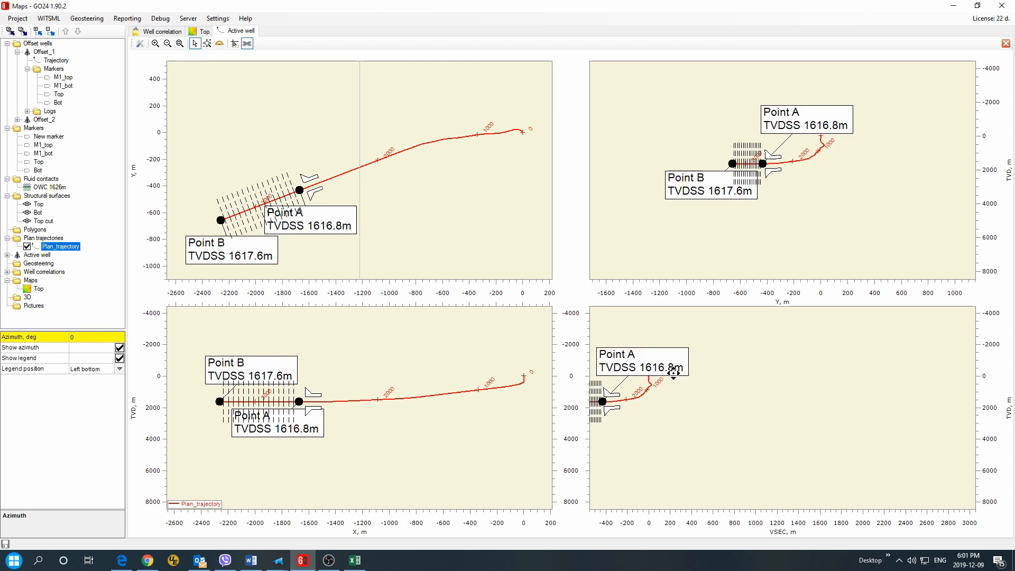
drag(729, 379, 812, 379)
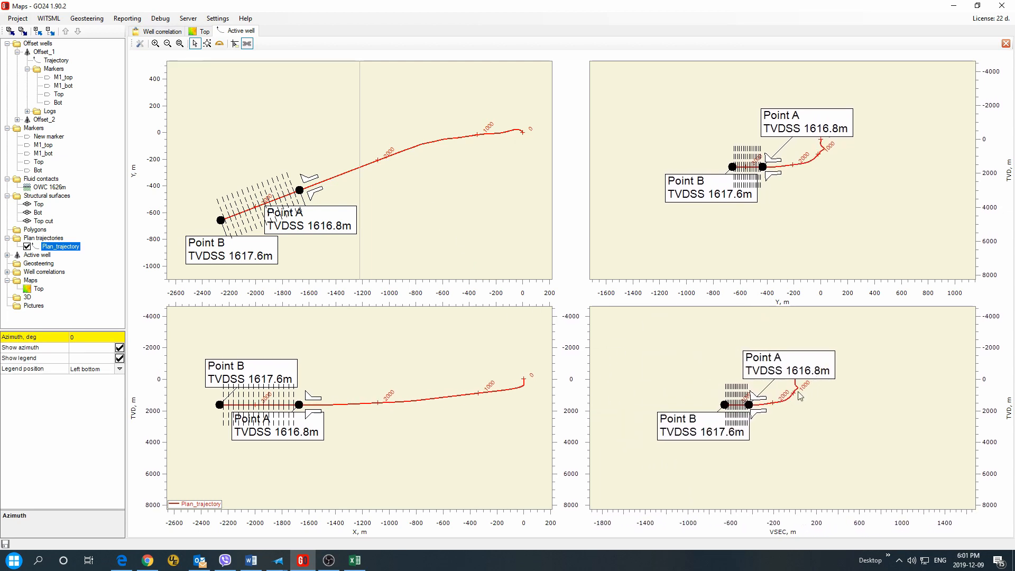
Step: Set the section azimuth to 260 degrees with the azimuth tool, centre the trajectory and turn on the measured-depth read-out
click(219, 43)
key(Return)
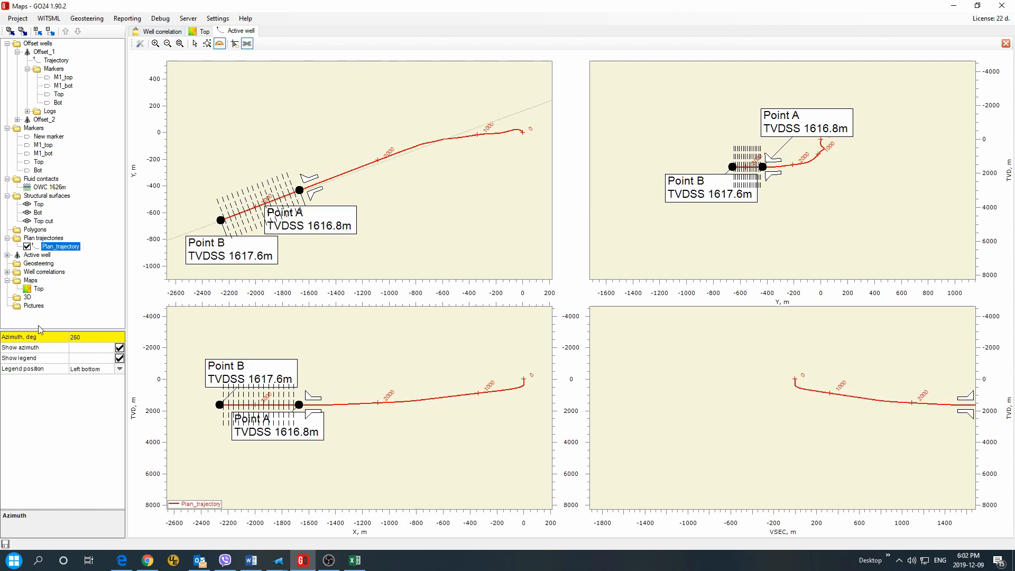
drag(840, 396, 679, 412)
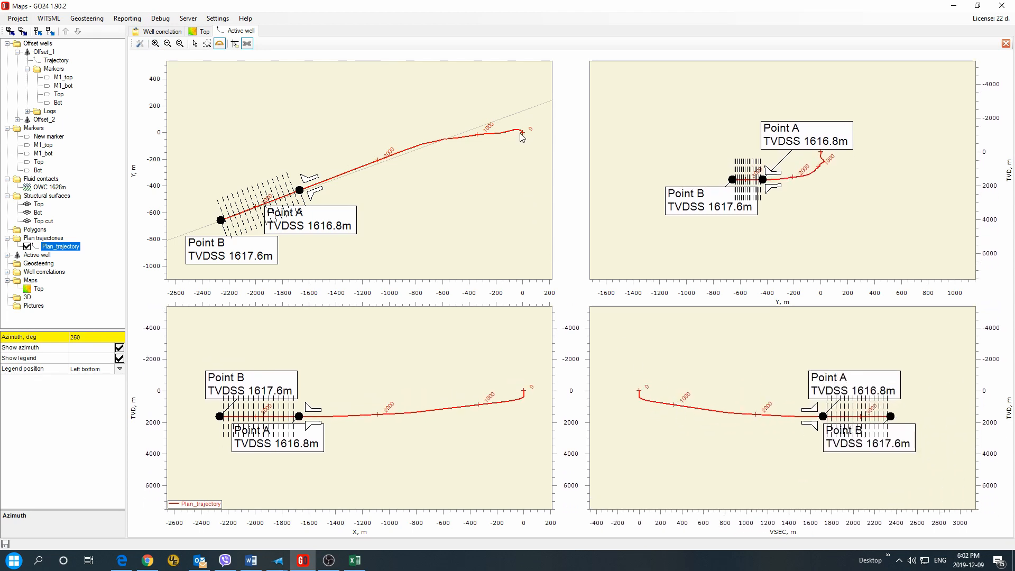
click(235, 44)
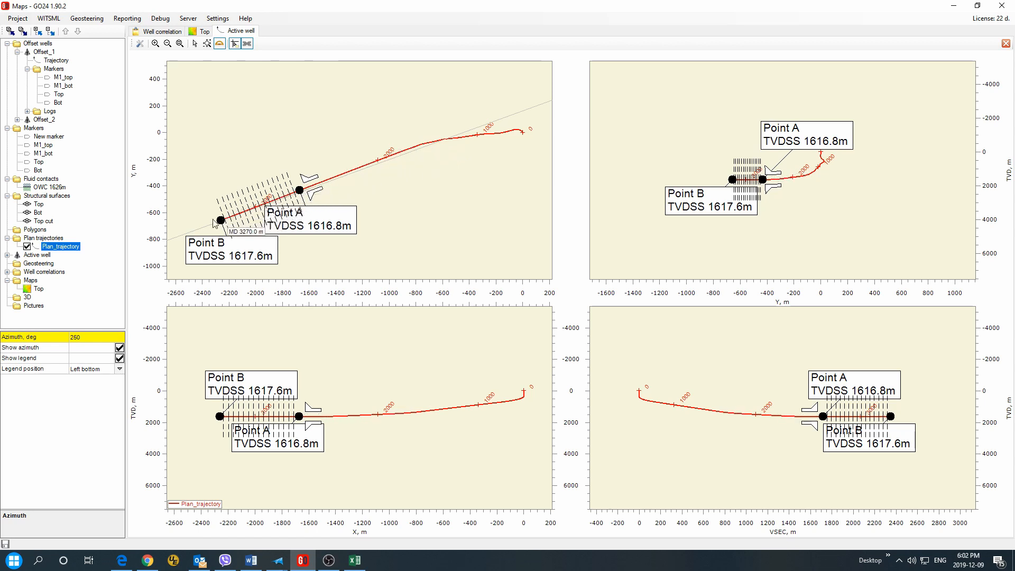
Step: Set Plan_trajectory's line width to 4 and its head symbol to a filled circle
click(70, 246)
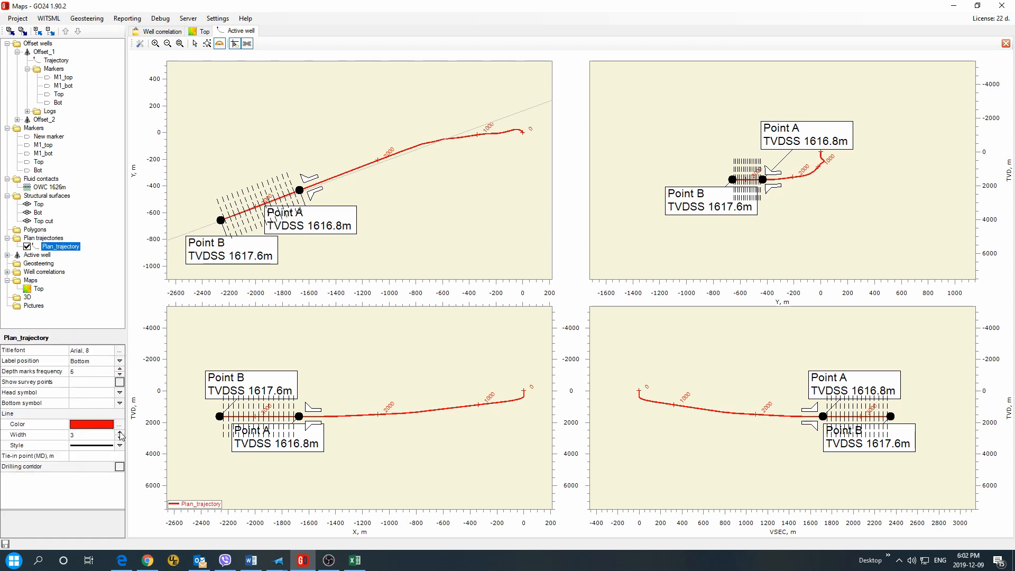
click(120, 433)
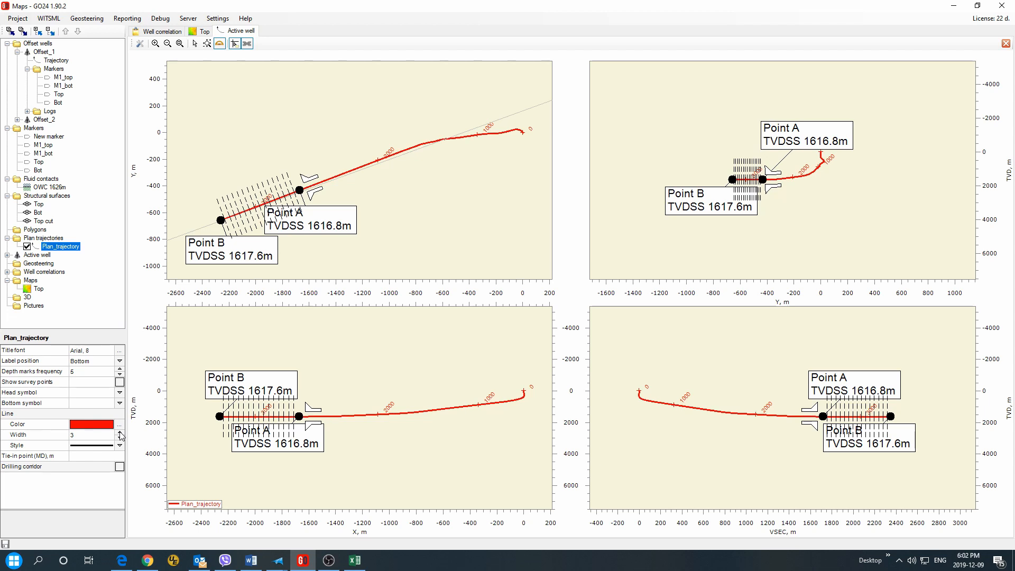
click(120, 433)
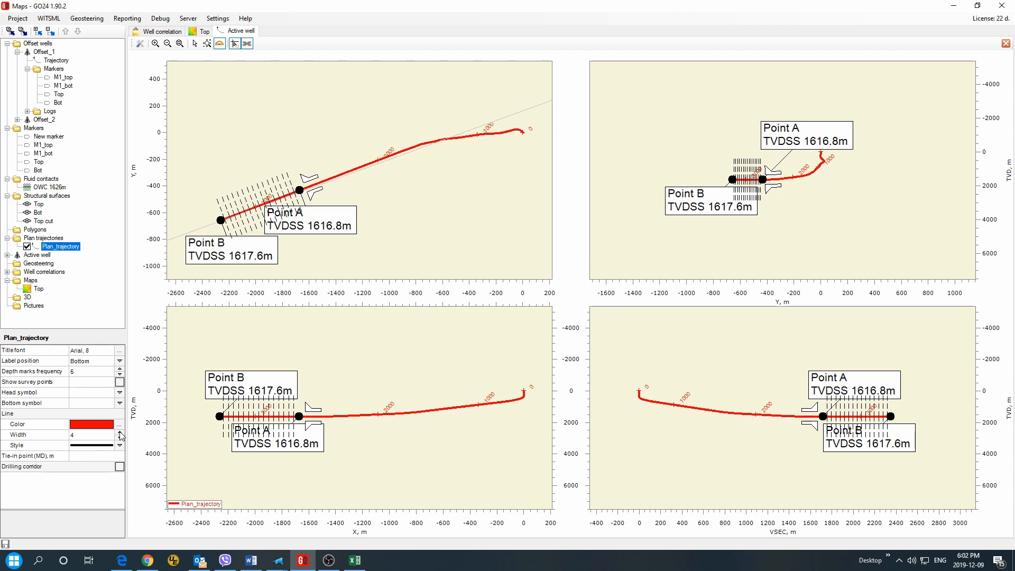
click(119, 403)
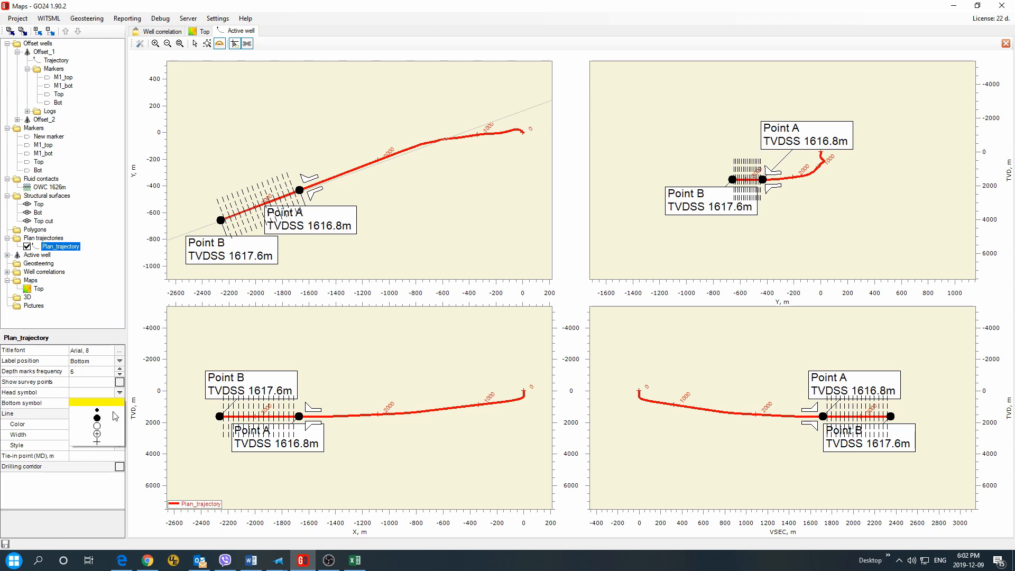
click(116, 416)
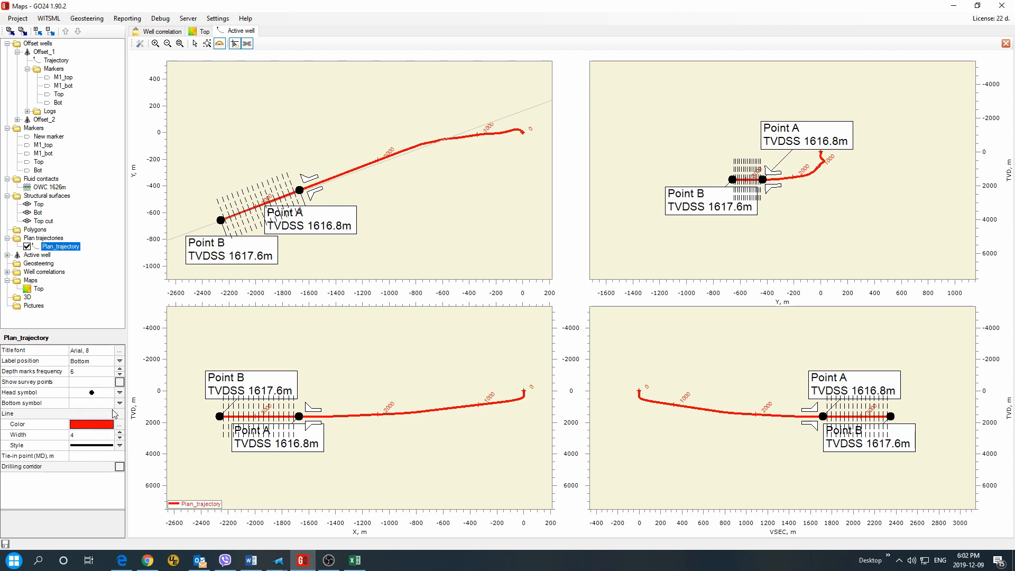
Step: Set Plan_trajectory's title font size to 16 and its depth marks frequency to 7
click(120, 350)
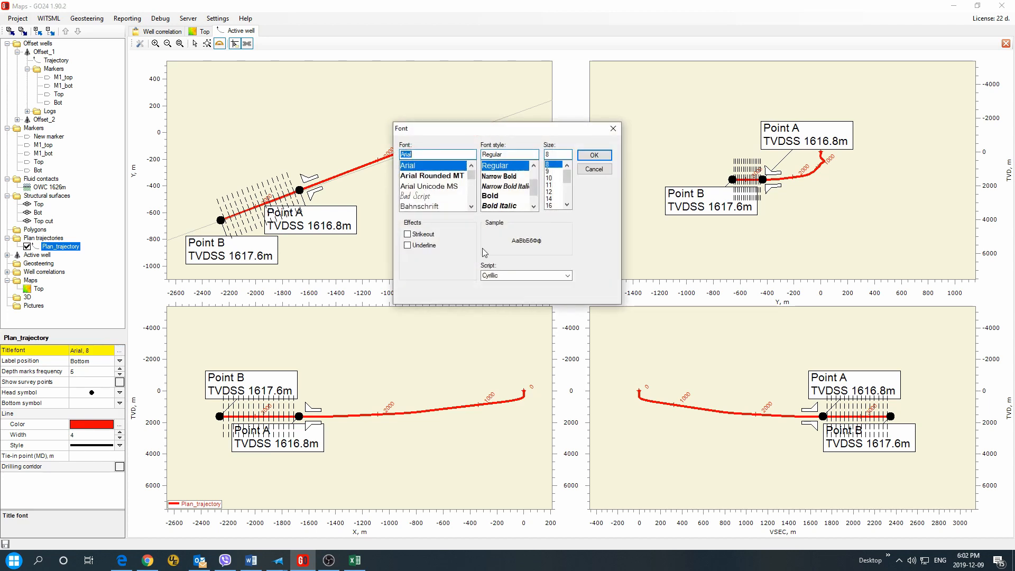
click(550, 205)
click(595, 155)
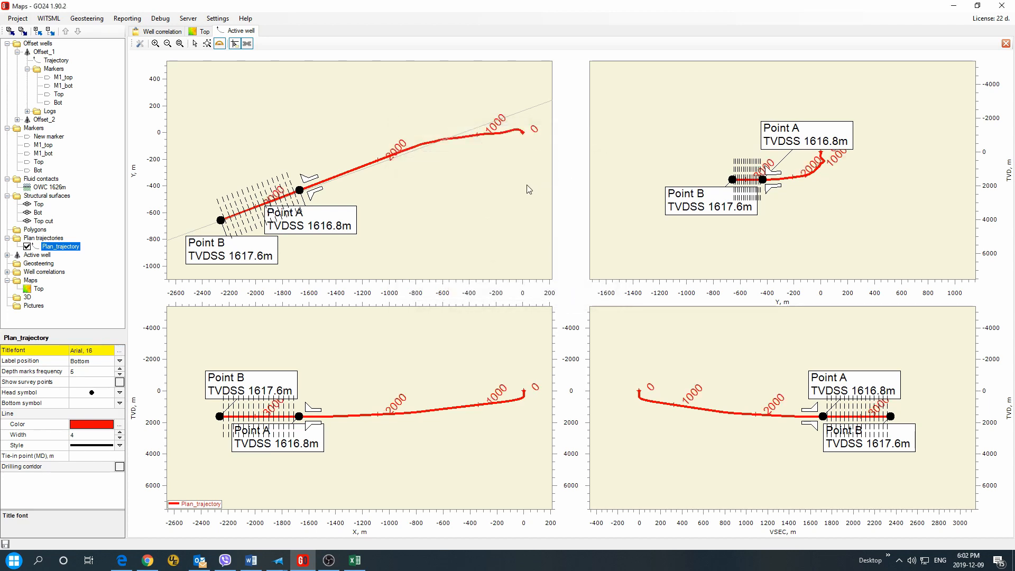
click(120, 370)
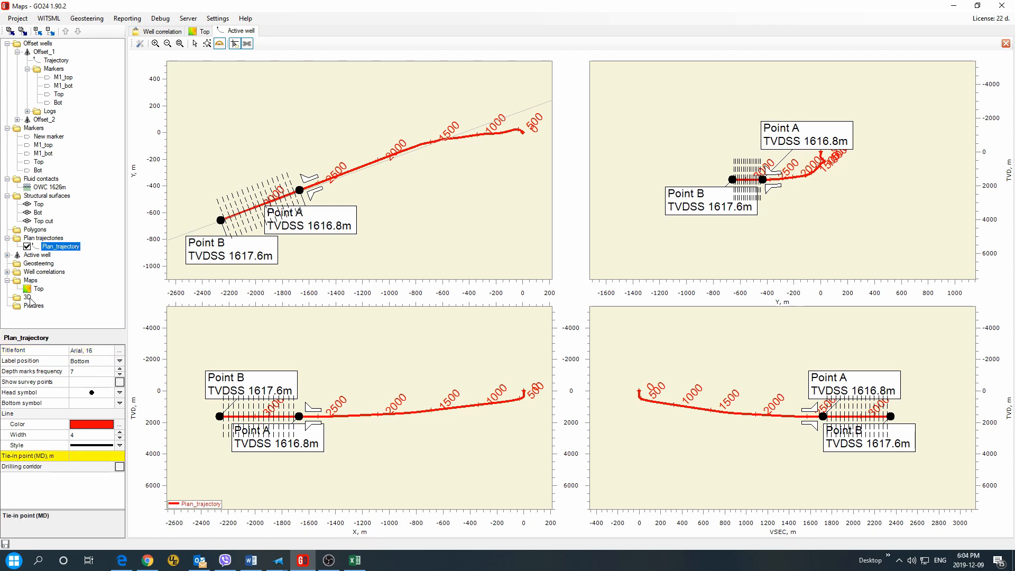
Step: Create a new 3D view and display Offset_1, Offset_2 and Plan_trajectory in it
right_click(29, 298)
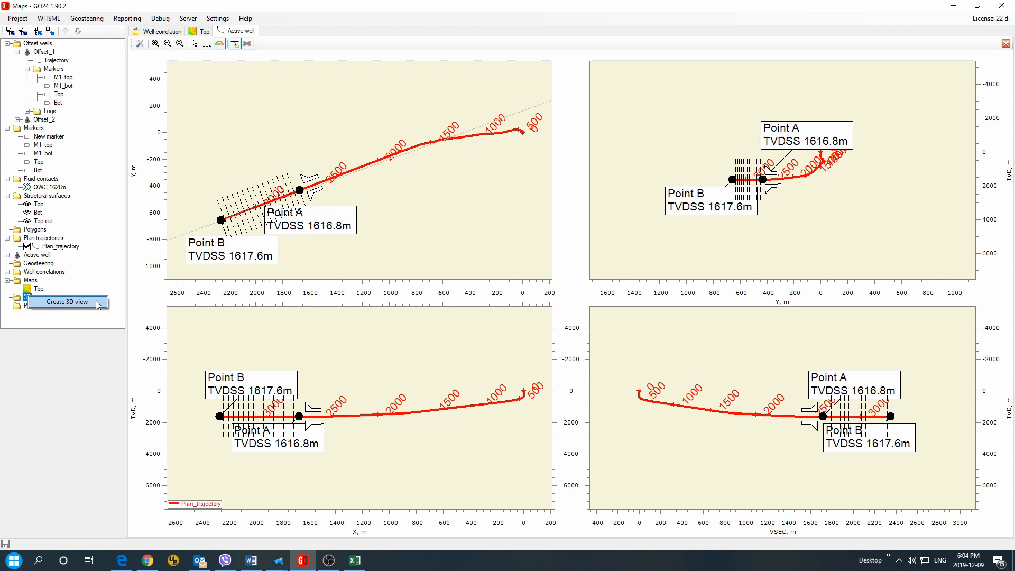
click(97, 303)
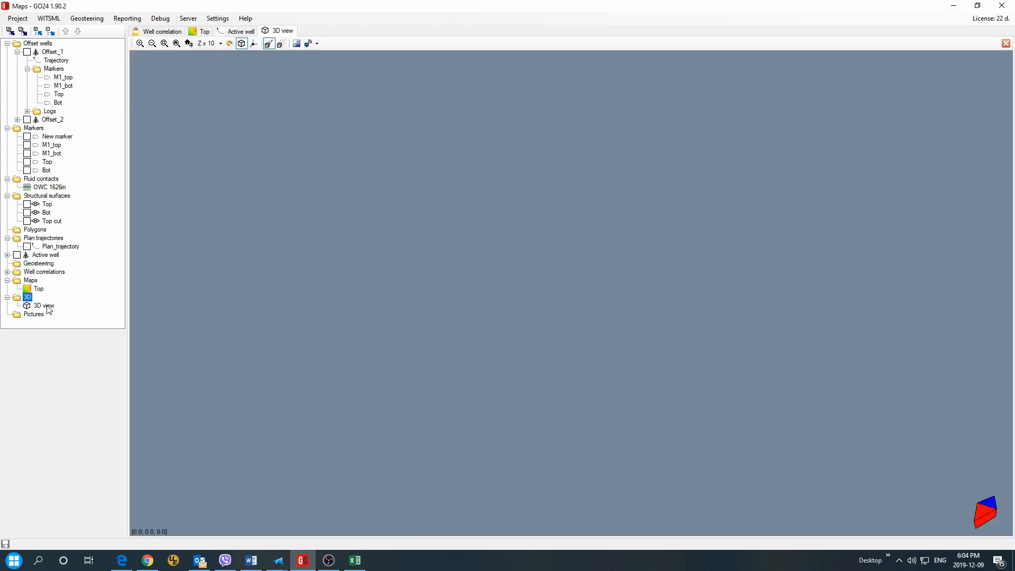
click(27, 53)
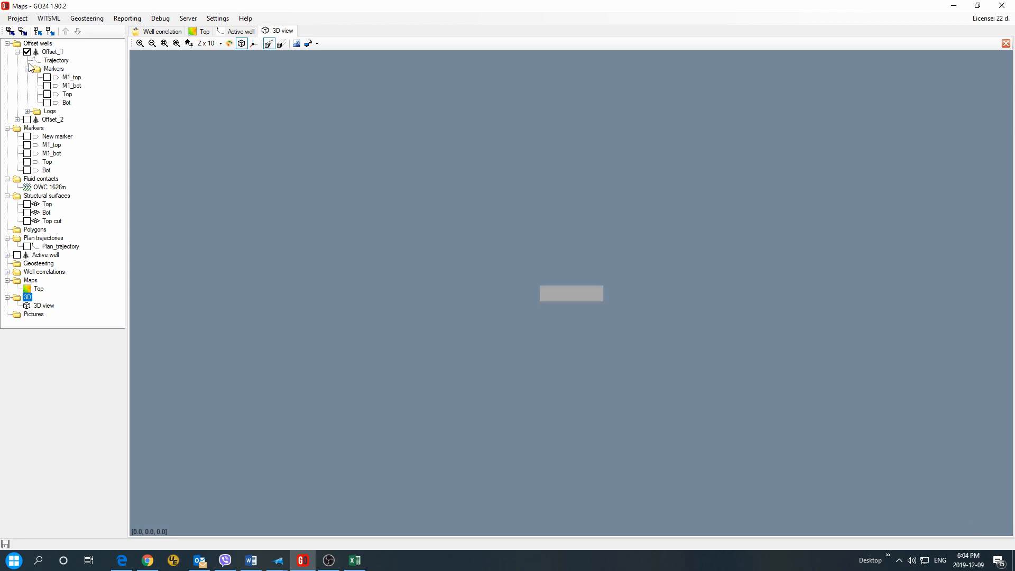
click(27, 121)
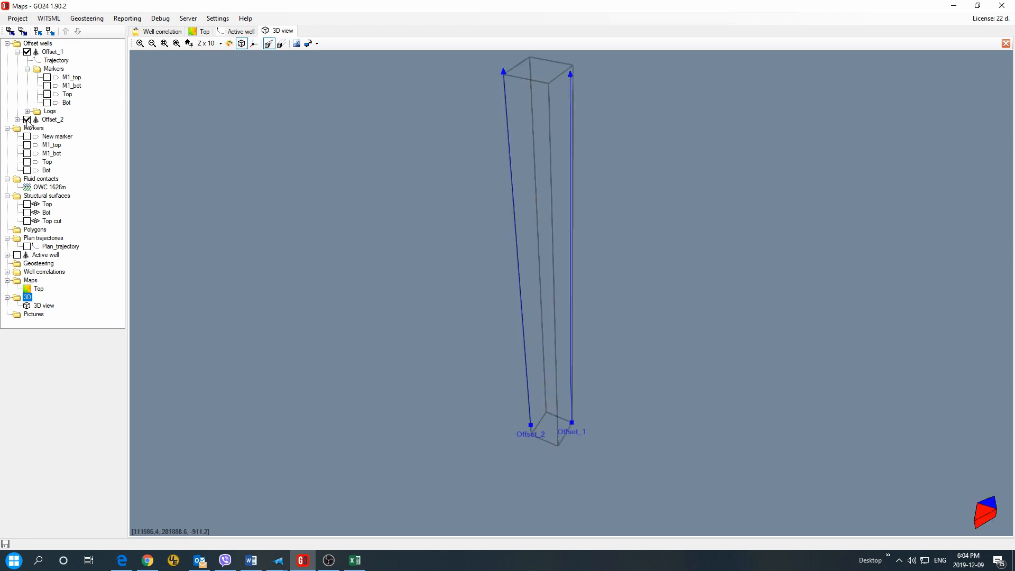
click(27, 247)
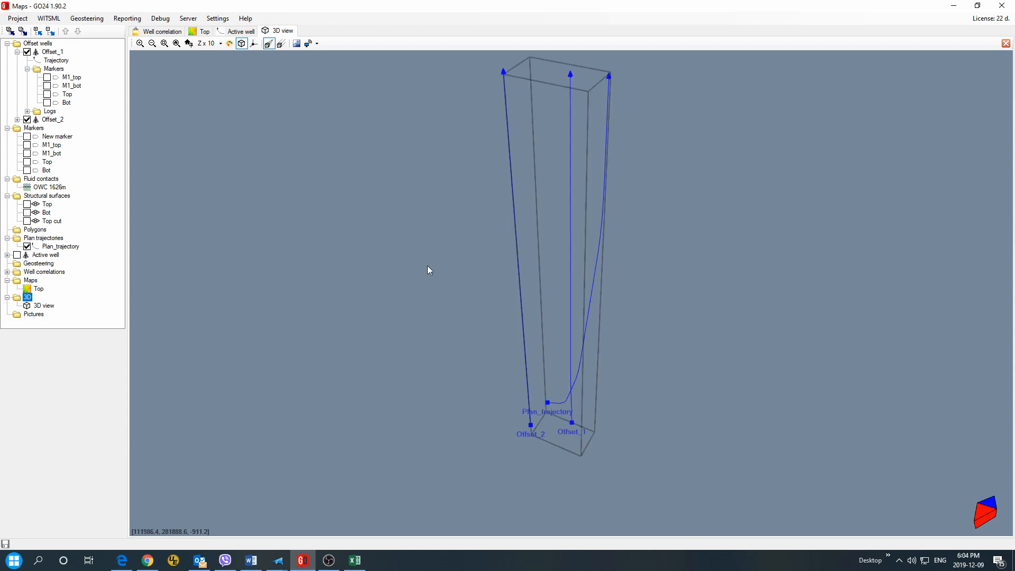
drag(564, 242, 575, 222)
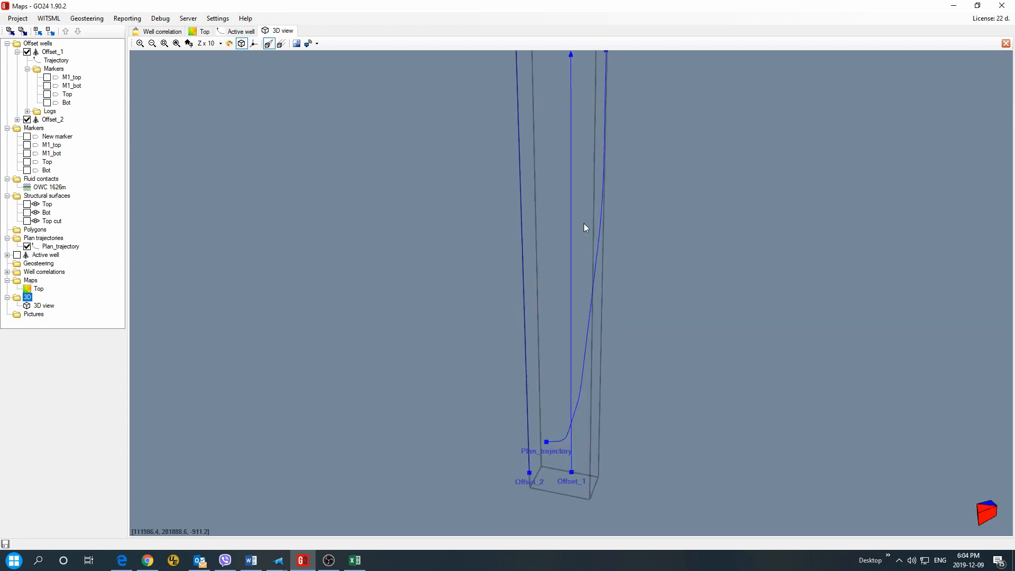
Step: Colour Plan_trajectory red in the 3D view and set its line width to 4
click(56, 247)
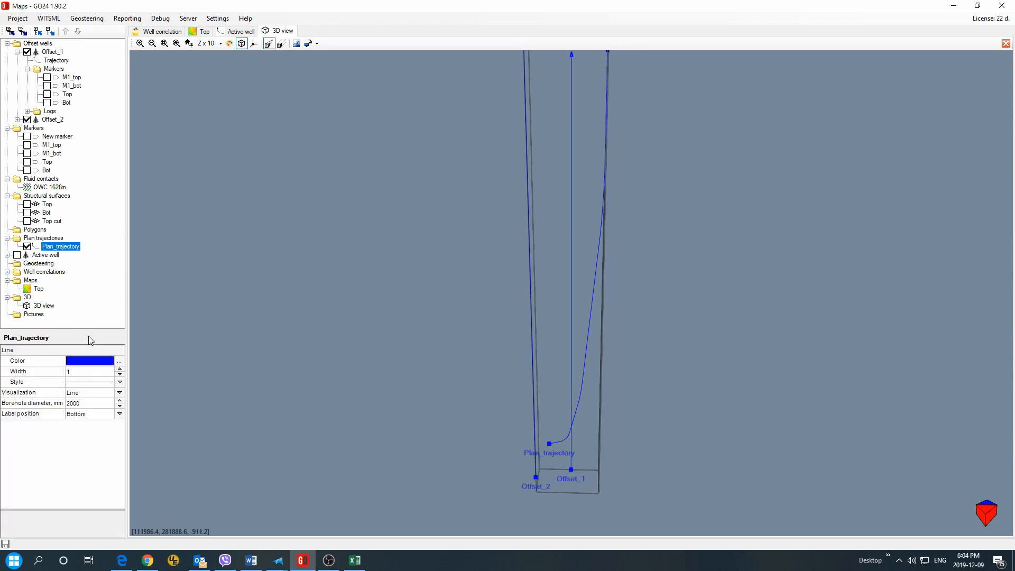
click(120, 361)
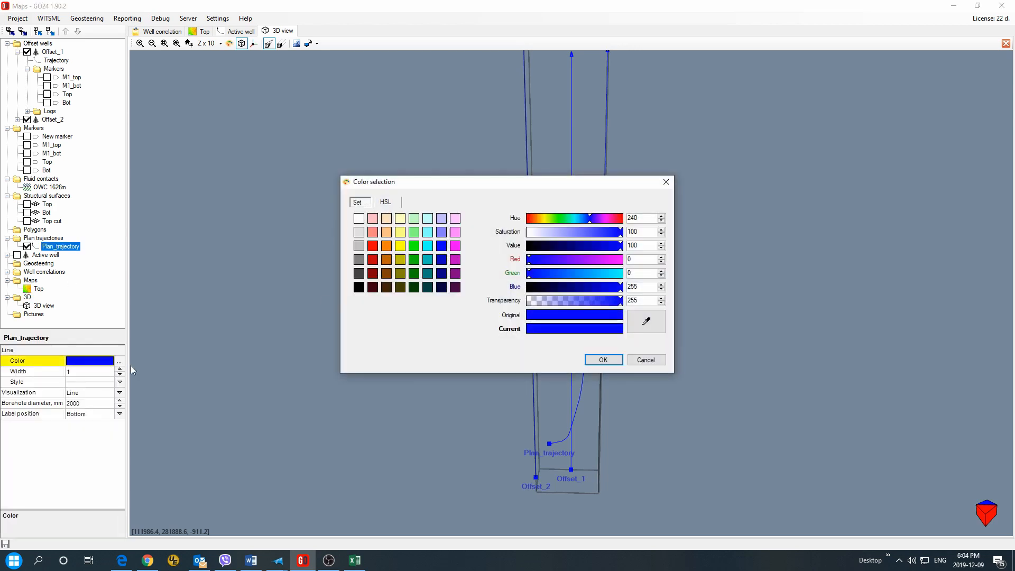
click(373, 247)
click(603, 360)
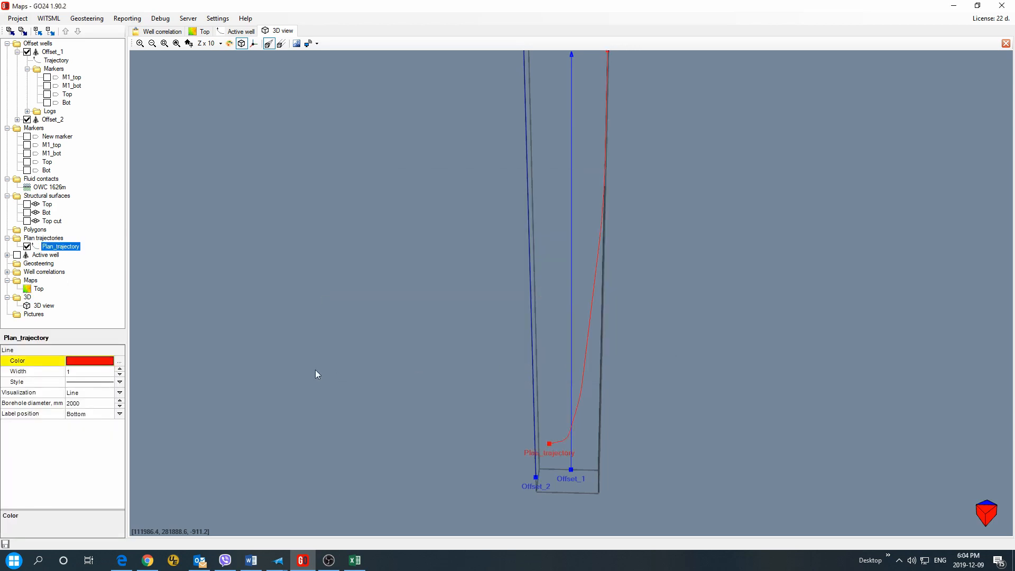
click(120, 370)
click(120, 369)
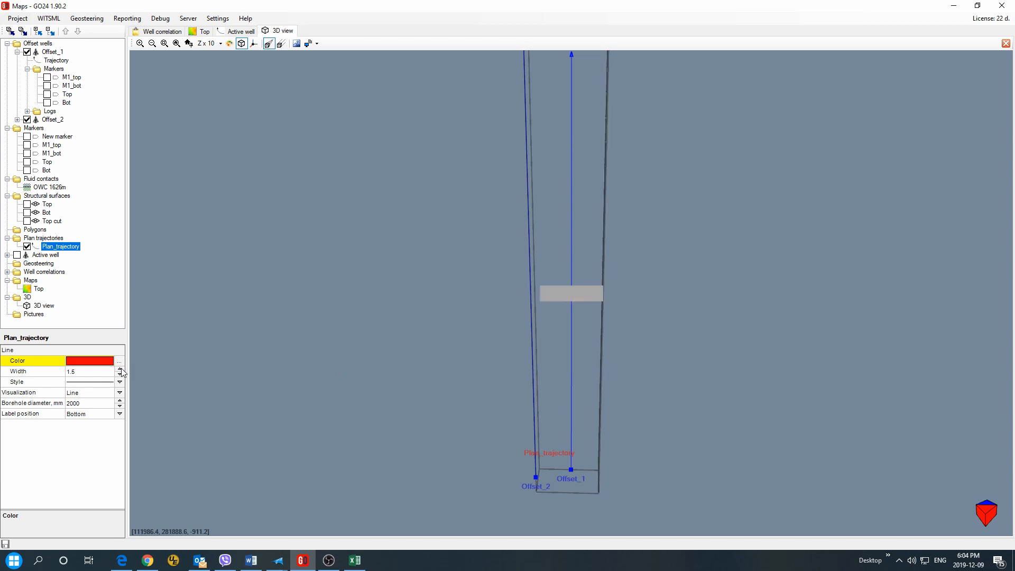
click(121, 370)
click(120, 369)
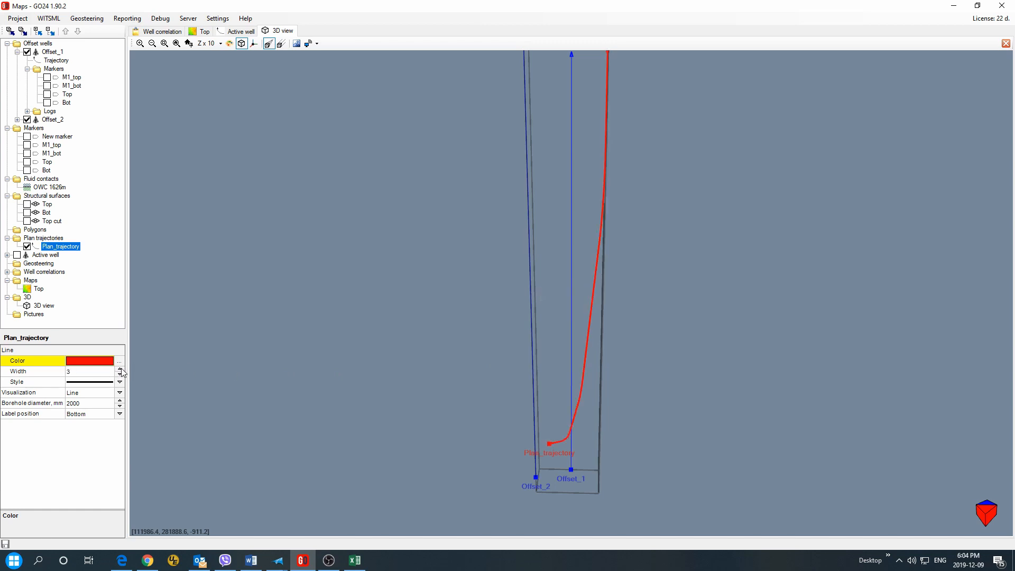
click(120, 370)
click(120, 370)
Step: Display the Bot, Top, M1_bot and M1_top markers on the offset wells in the 3D view
click(27, 170)
click(27, 161)
click(27, 152)
click(27, 144)
drag(538, 435, 533, 236)
scroll(533, 236, up, 10)
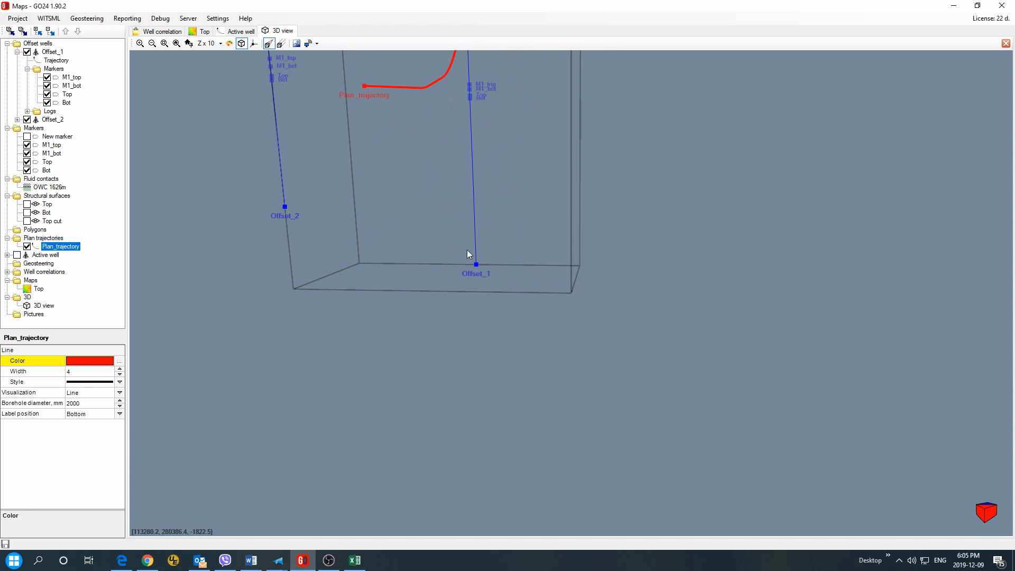
drag(468, 251, 500, 348)
drag(436, 140, 442, 127)
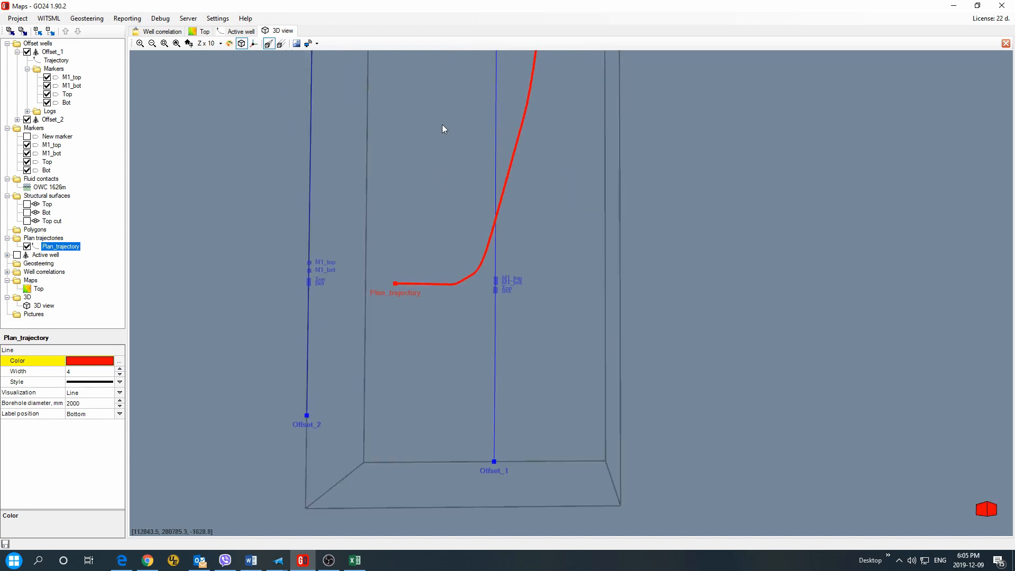
drag(448, 306, 471, 392)
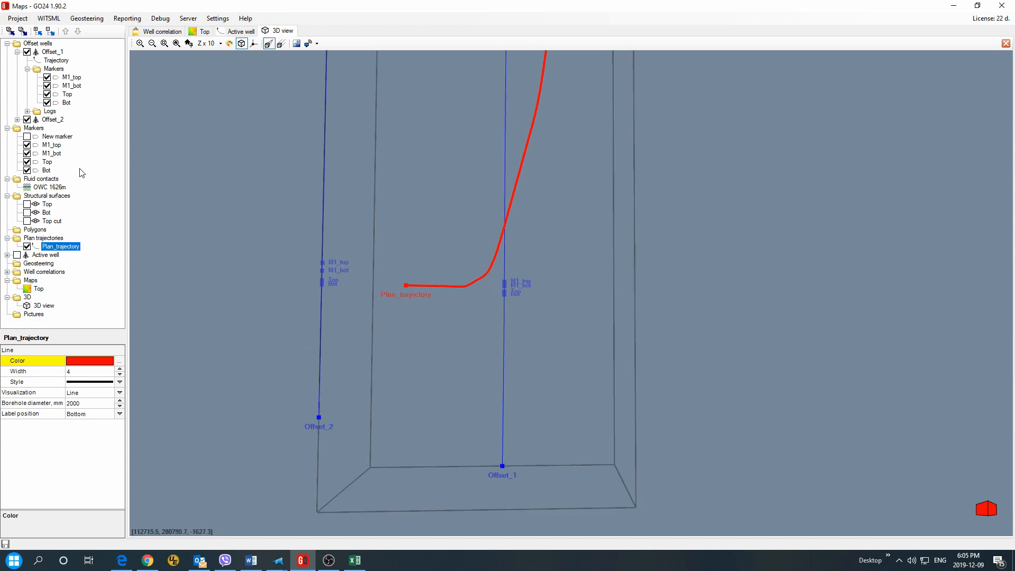
Step: Display the Top structural surface in the 3D view and inspect it against the plan trajectory from the side and above
click(27, 204)
drag(420, 301, 217, 304)
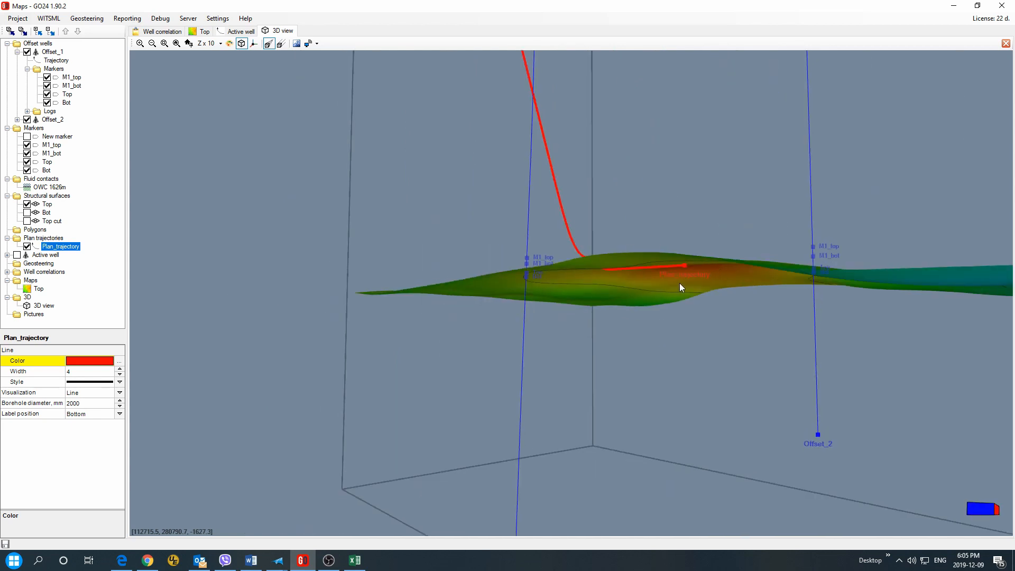
drag(680, 284, 600, 324)
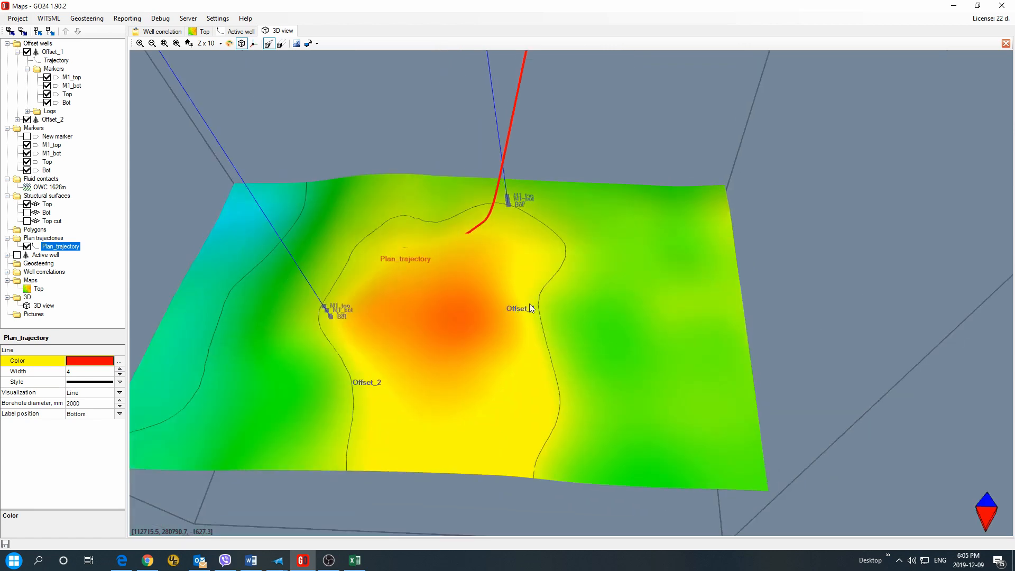
drag(529, 304, 547, 303)
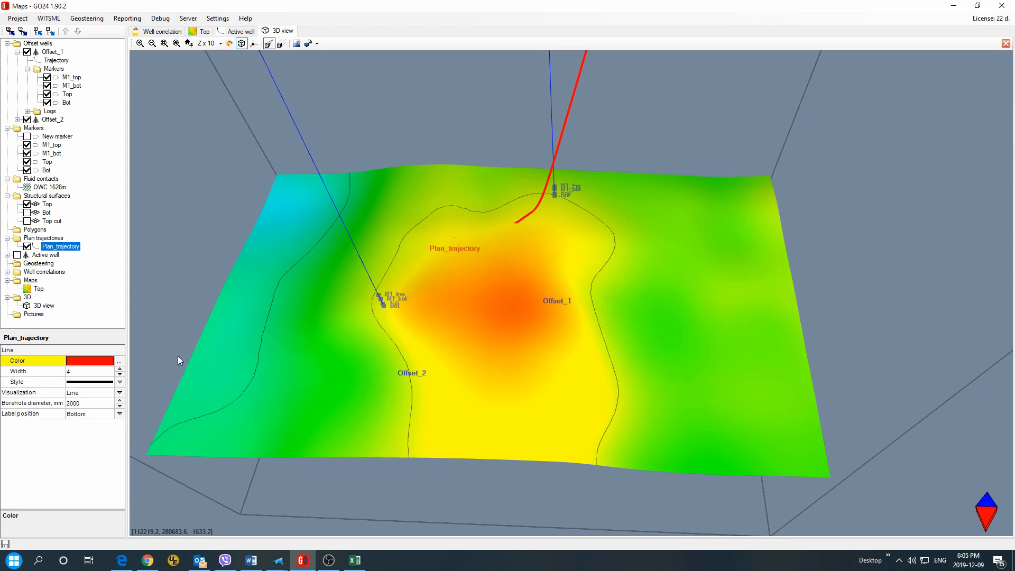
Step: Set the Top surface's contour line step to 10 m in the 3D view
click(48, 205)
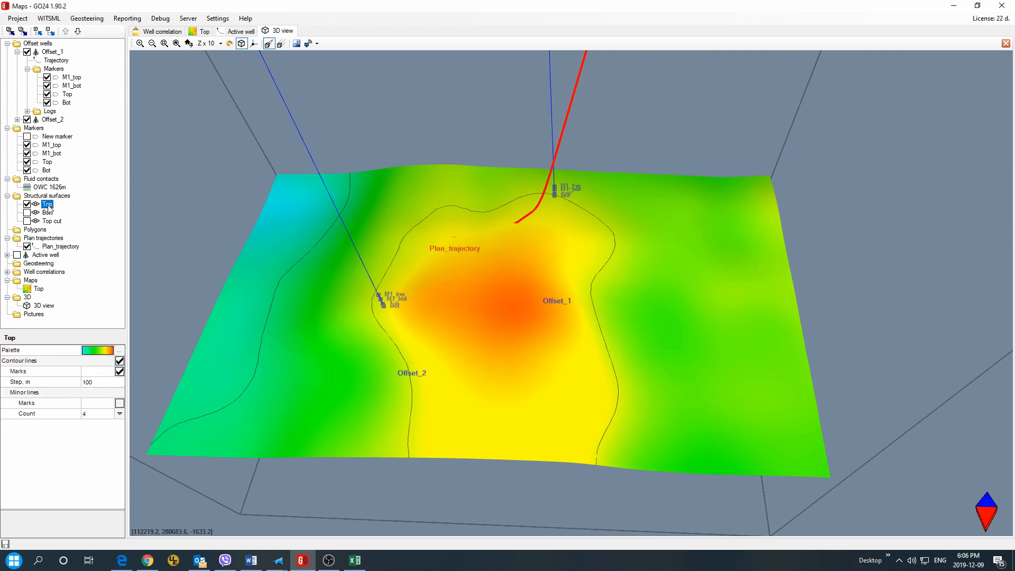
click(113, 381)
text(10)
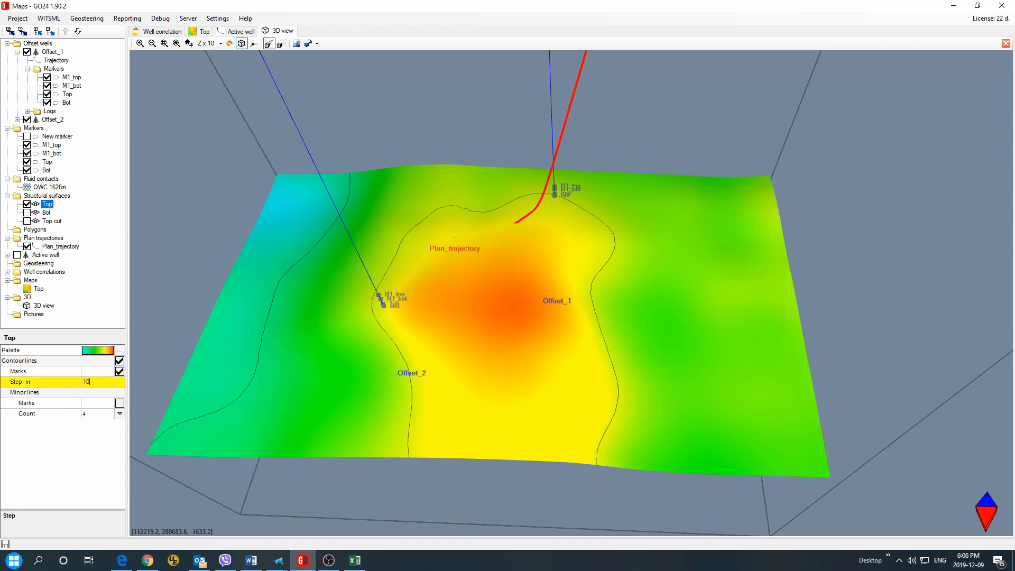
key(Return)
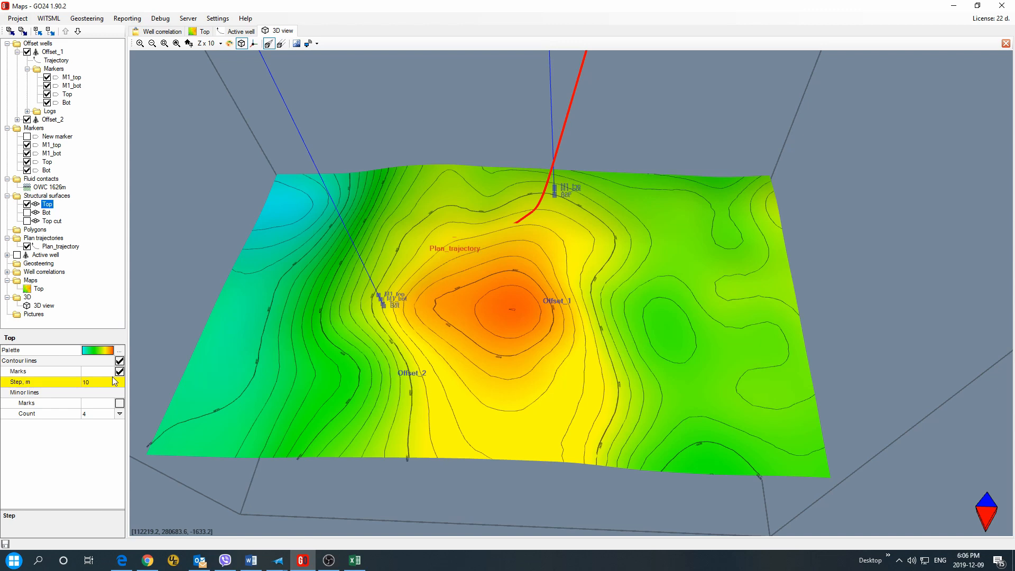